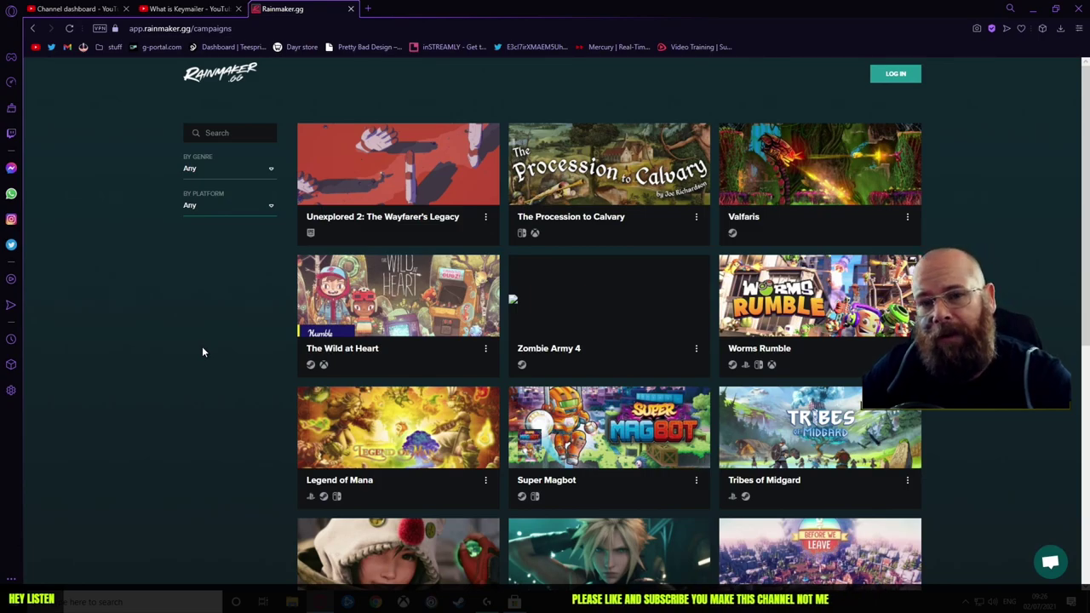
Step: Look through the available game key campaigns and go to the Rainmaker.gg home page
scroll(245, 346, down, 5)
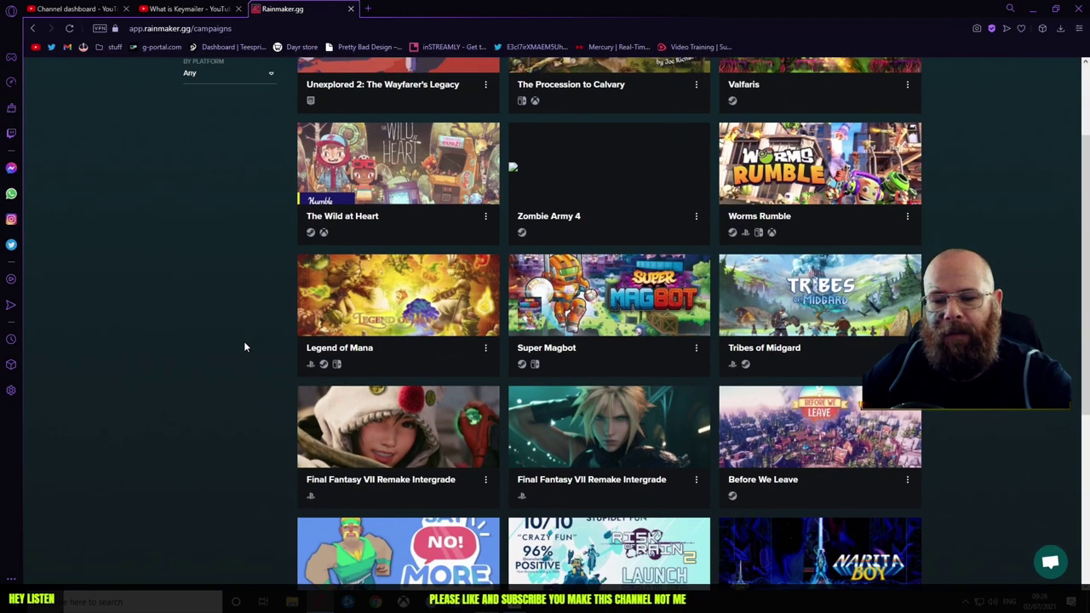
scroll(245, 346, up, 5)
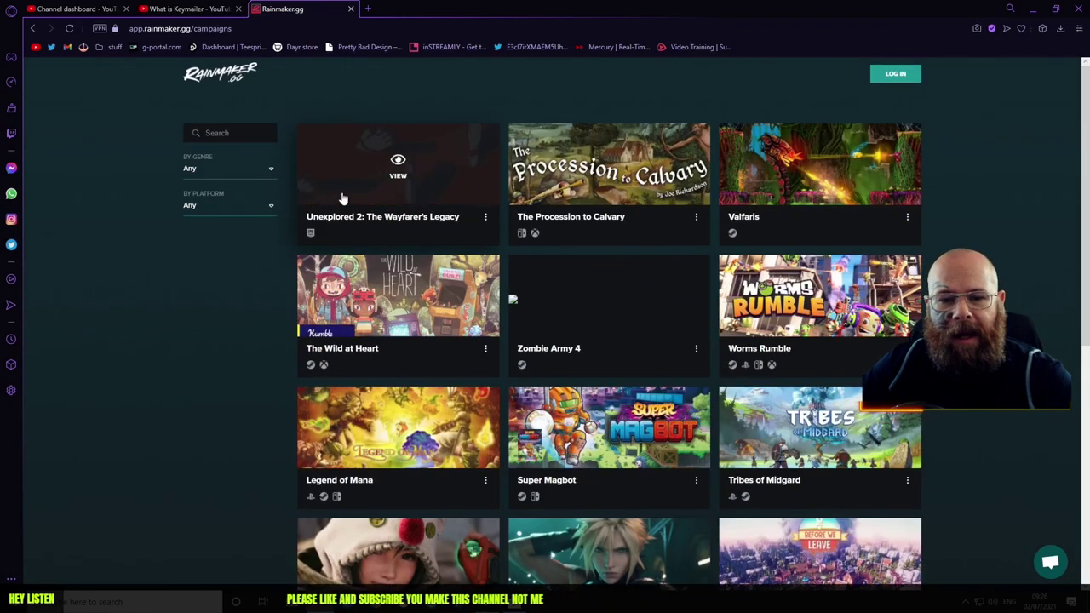
scroll(207, 436, down, 5)
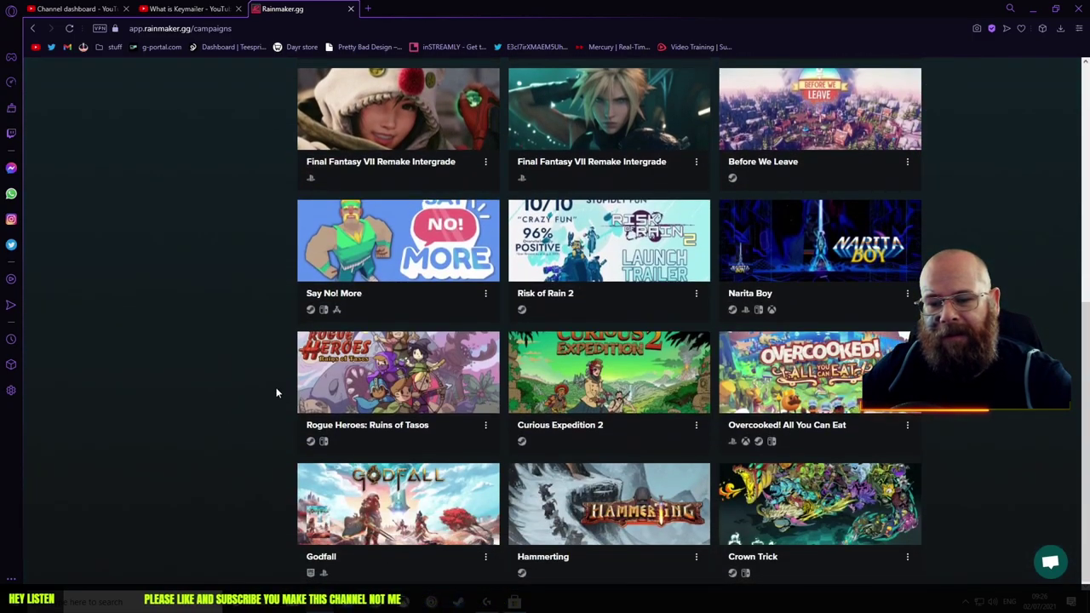
scroll(276, 388, up, 5)
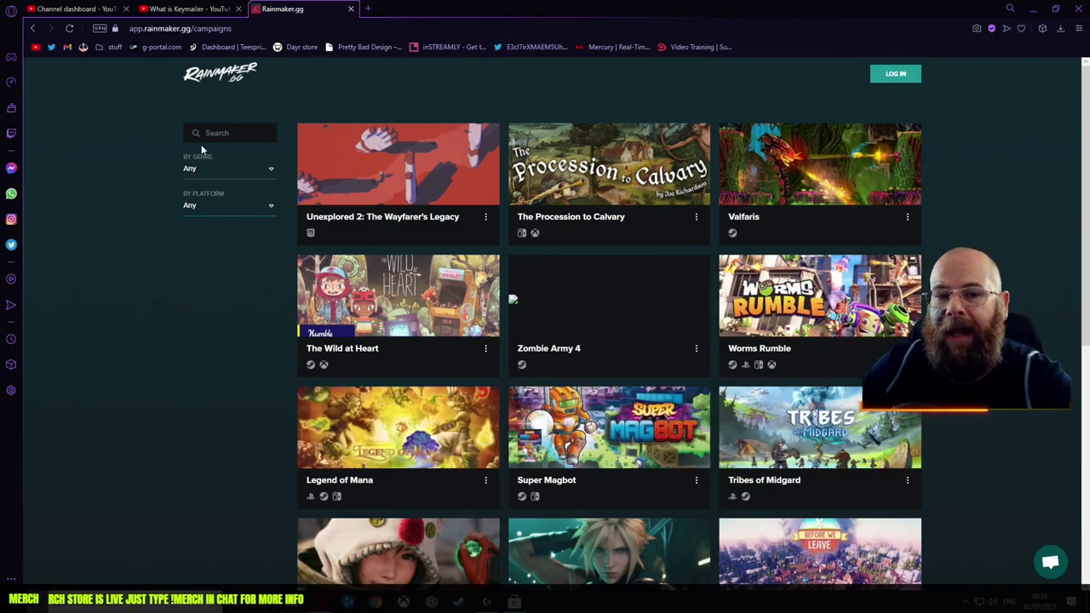
click(220, 82)
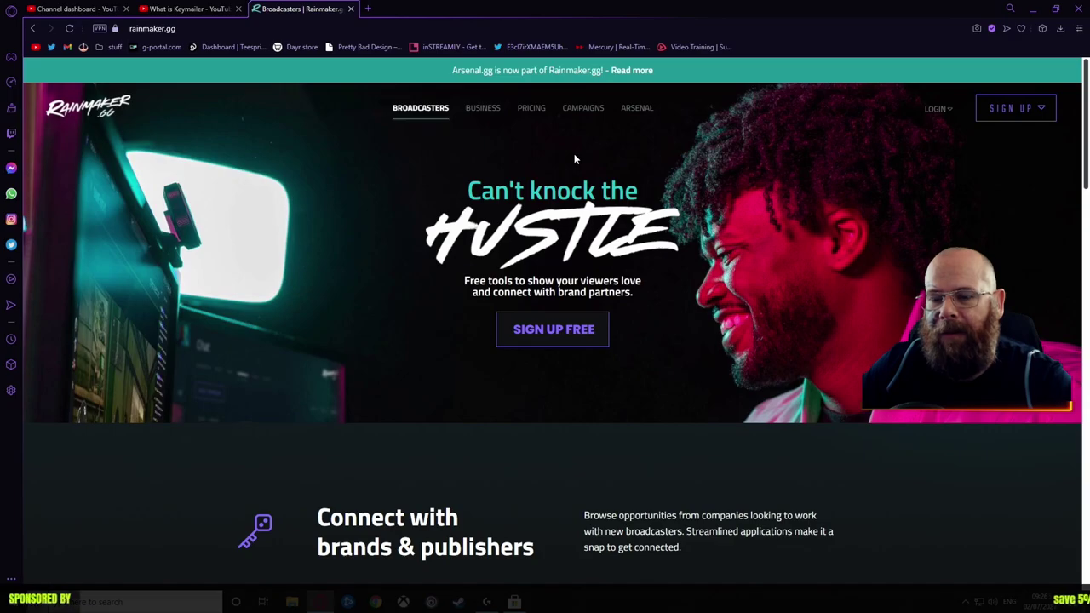
Step: Read the announcement about Arsenal.gg becoming part of Rainmaker.gg and return to the home page
click(633, 110)
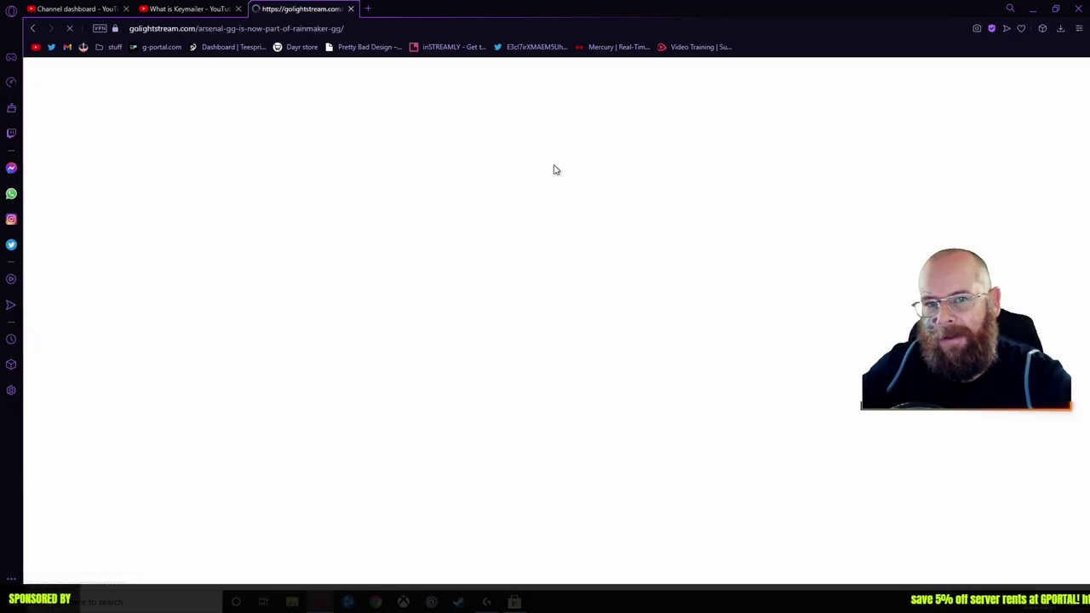
scroll(309, 224, down, 5)
scroll(290, 238, up, 5)
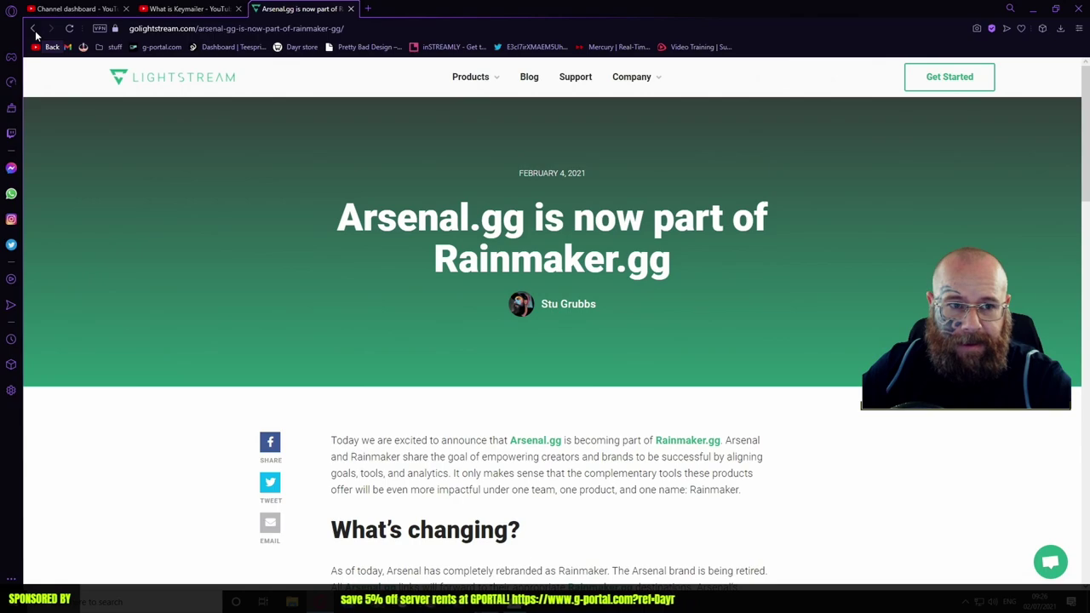
scroll(81, 91, down, 10)
scroll(94, 120, down, 3)
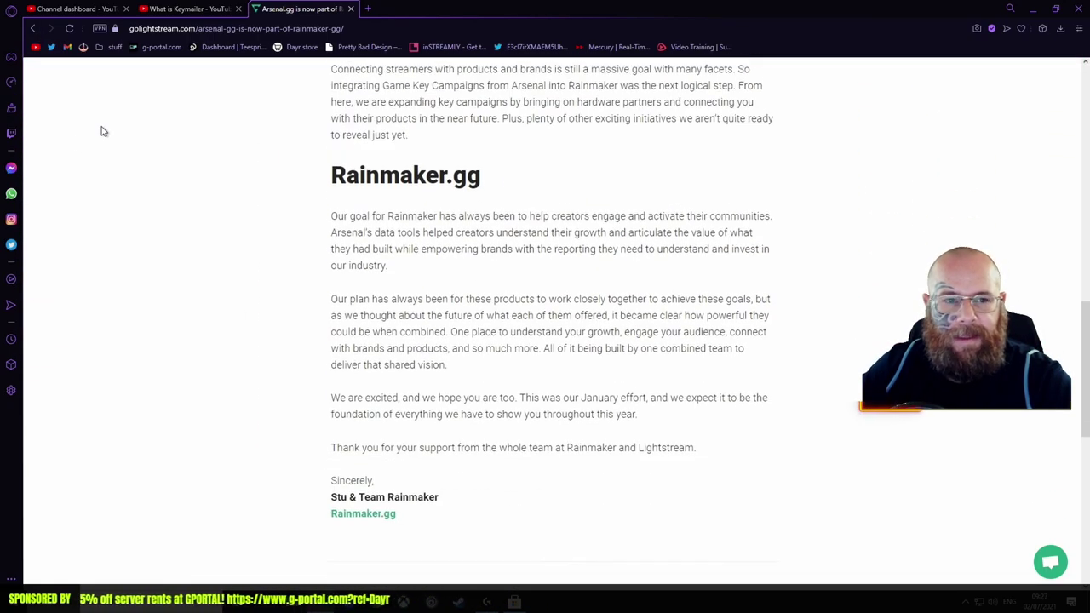
click(35, 28)
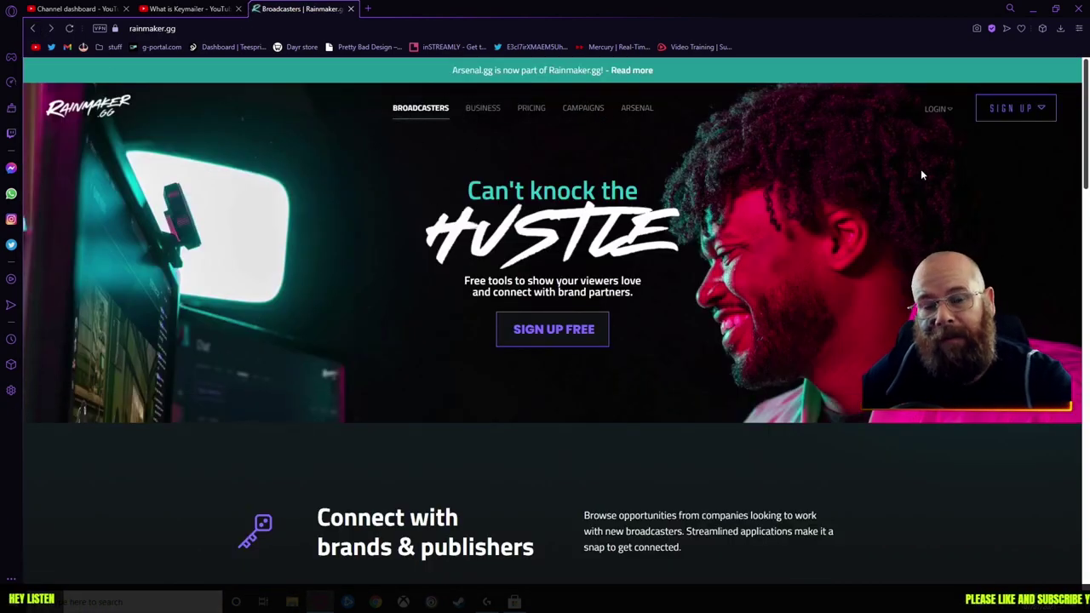
Step: Look over the latest game key campaigns on the home page and log in to Broadcaster Tools
scroll(920, 175, down, 4)
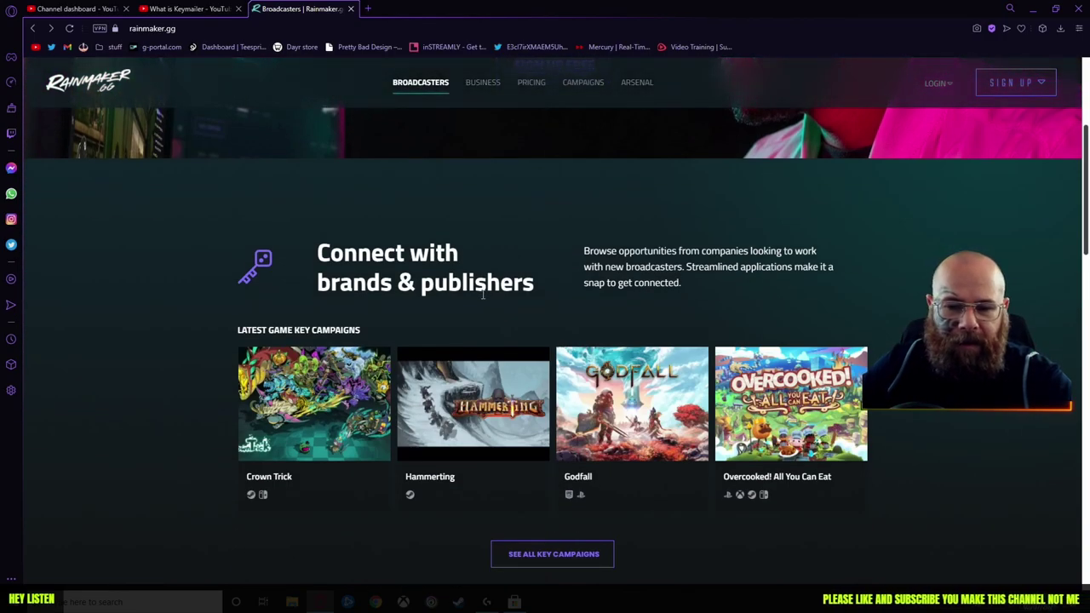
scroll(854, 162, up, 4)
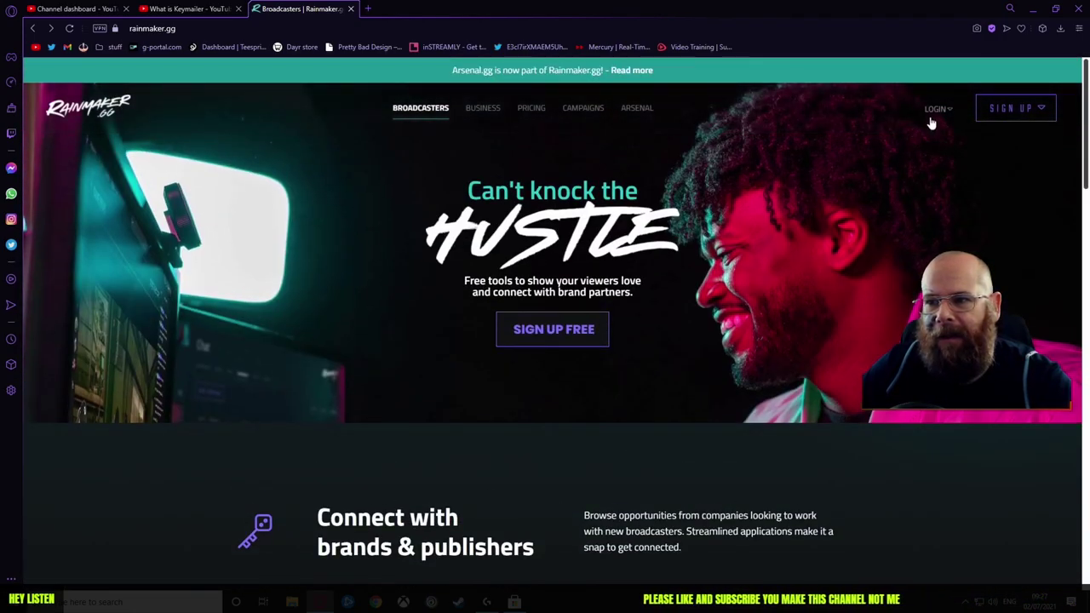
click(936, 112)
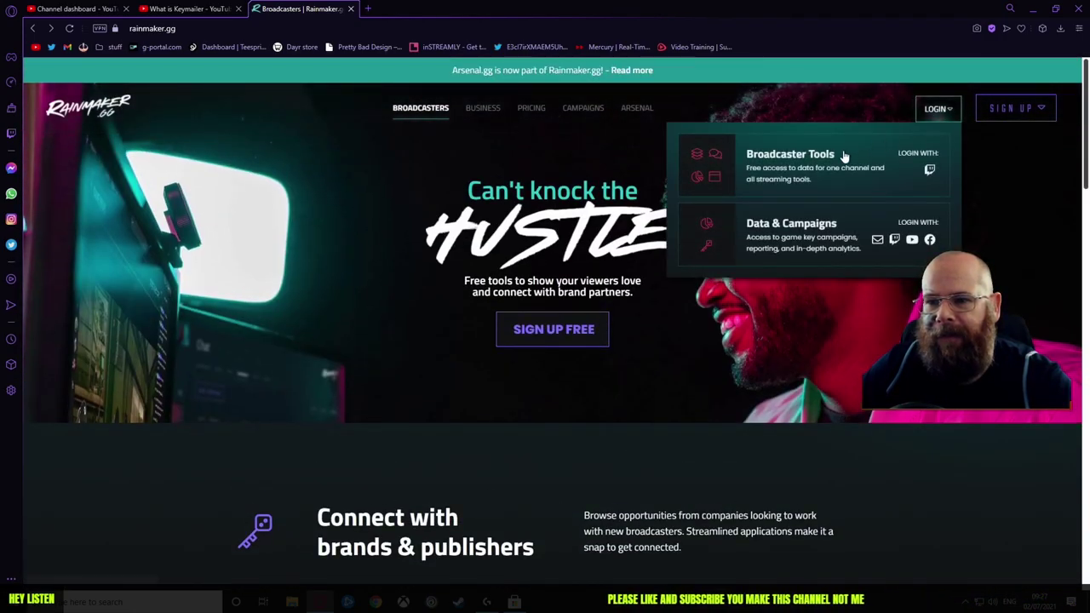
click(769, 185)
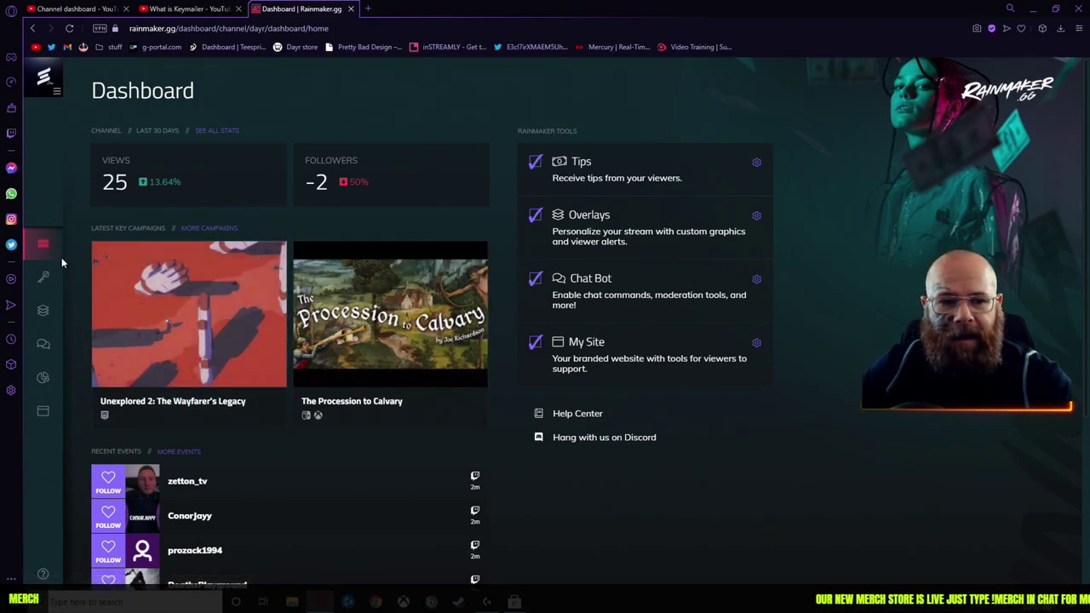
Step: View the dashboard's key campaigns and open Scene 1 from the overlays for editing
click(42, 277)
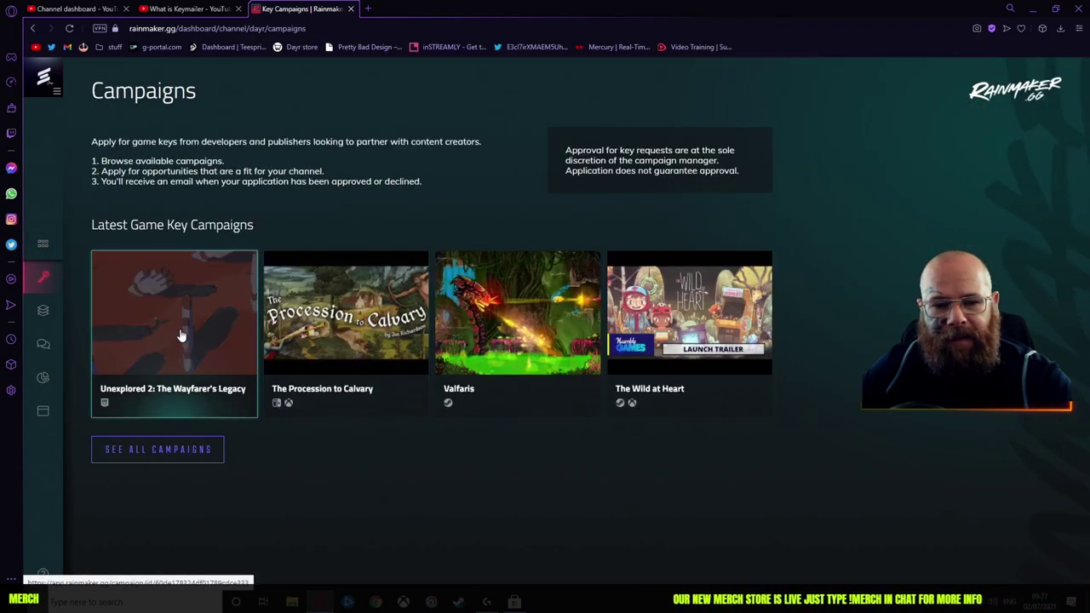
click(42, 317)
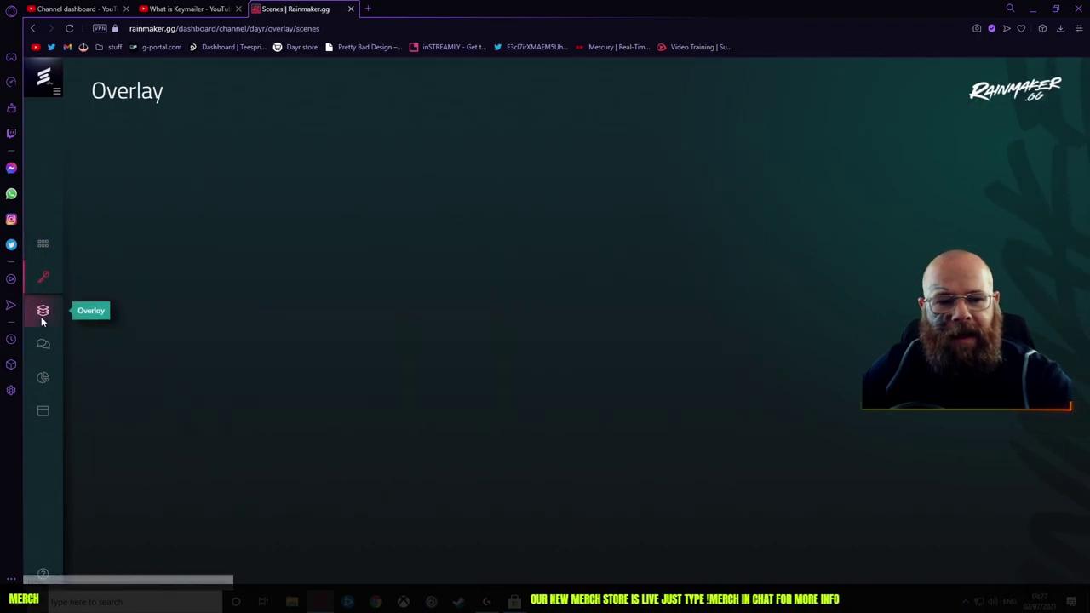
click(182, 186)
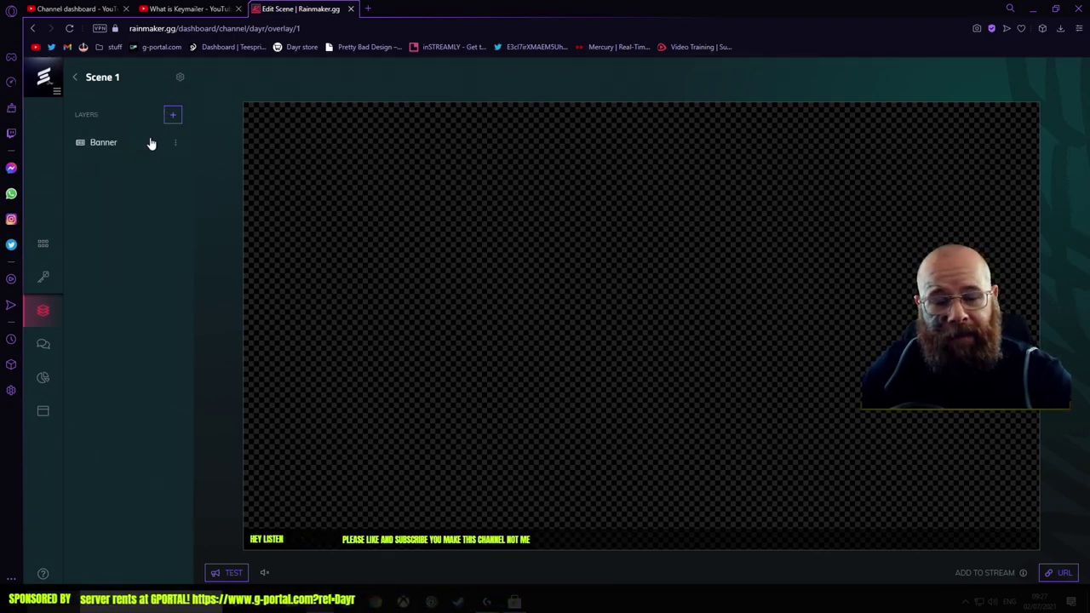
Step: Add a goal layer to Scene 1 and place it against the canvas's left edge at about x 0, y 520
click(172, 116)
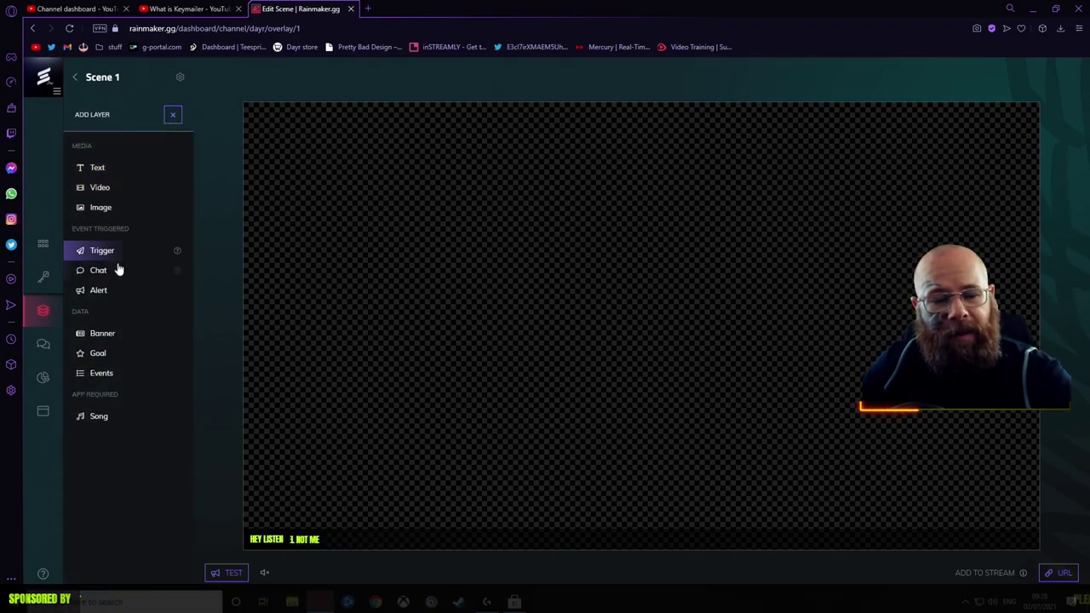
click(109, 354)
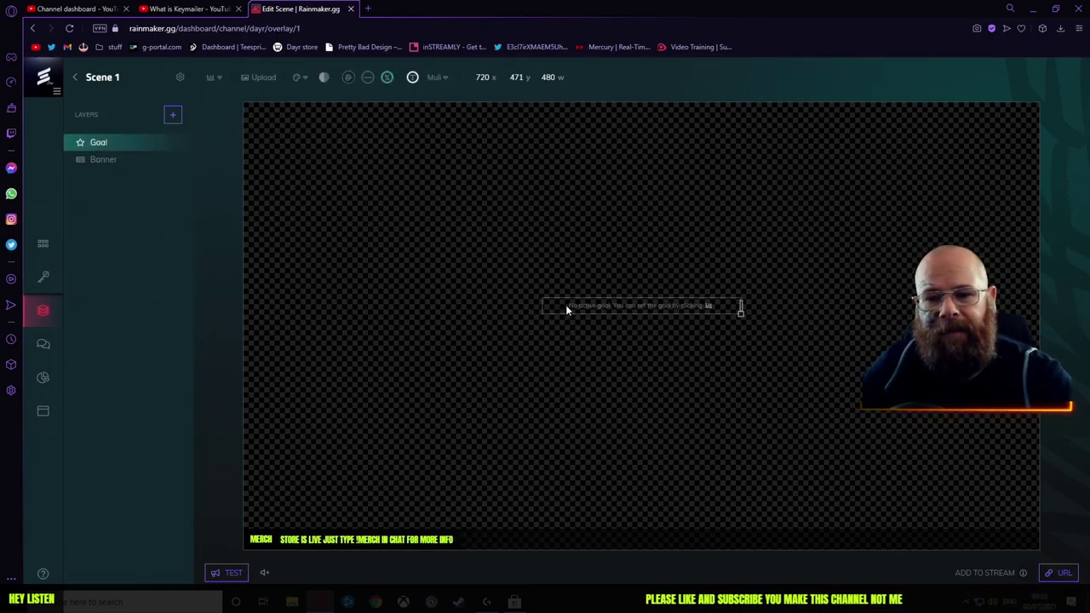
drag(566, 305, 270, 326)
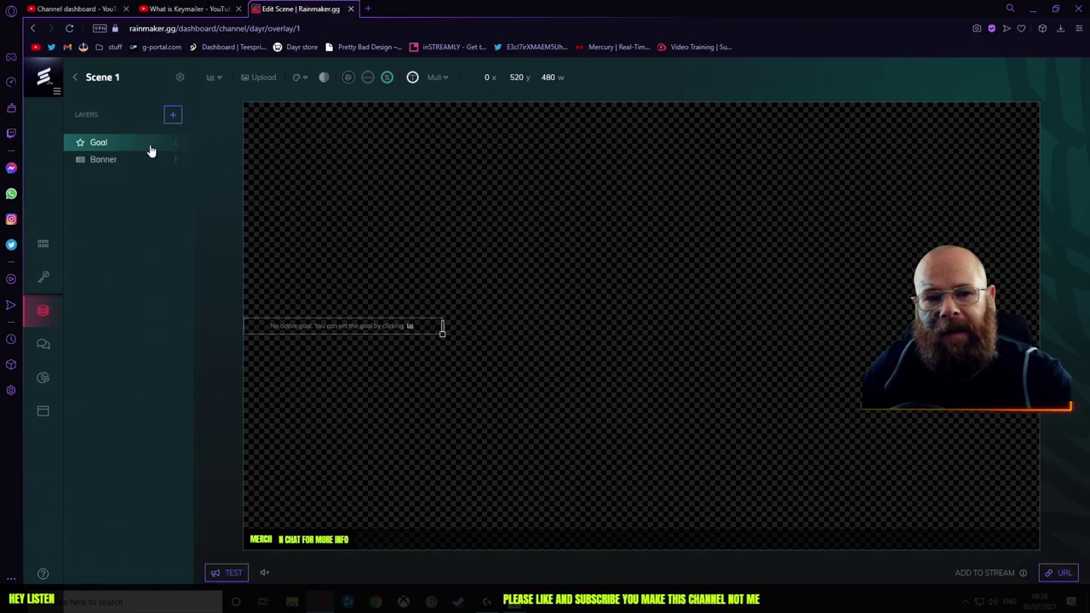
Step: Assign the existing "sub goal" to the goal layer and shrink it to a width of about 288
click(213, 78)
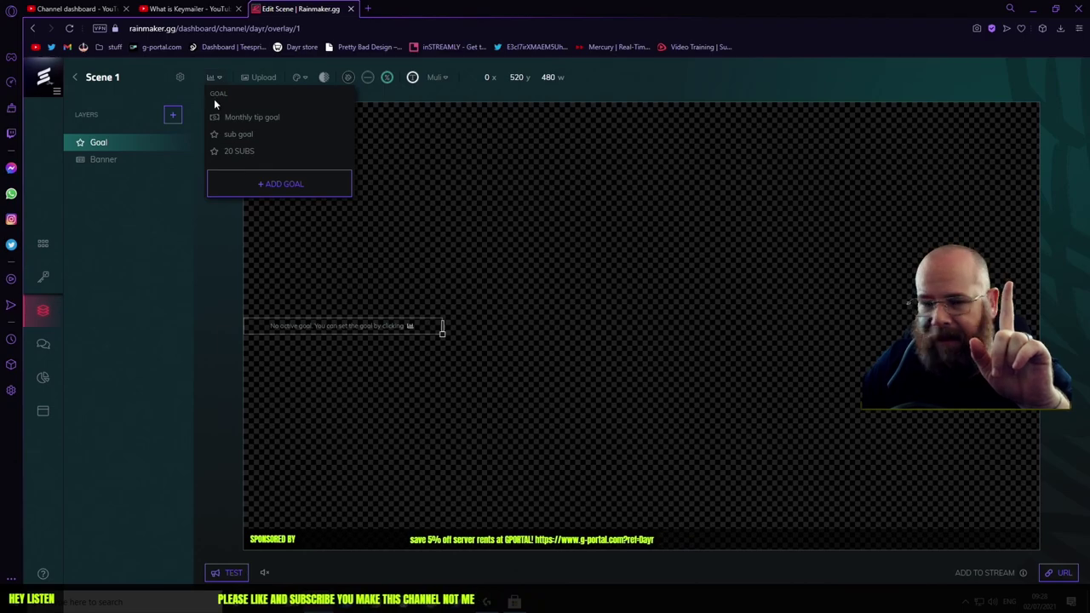
click(240, 119)
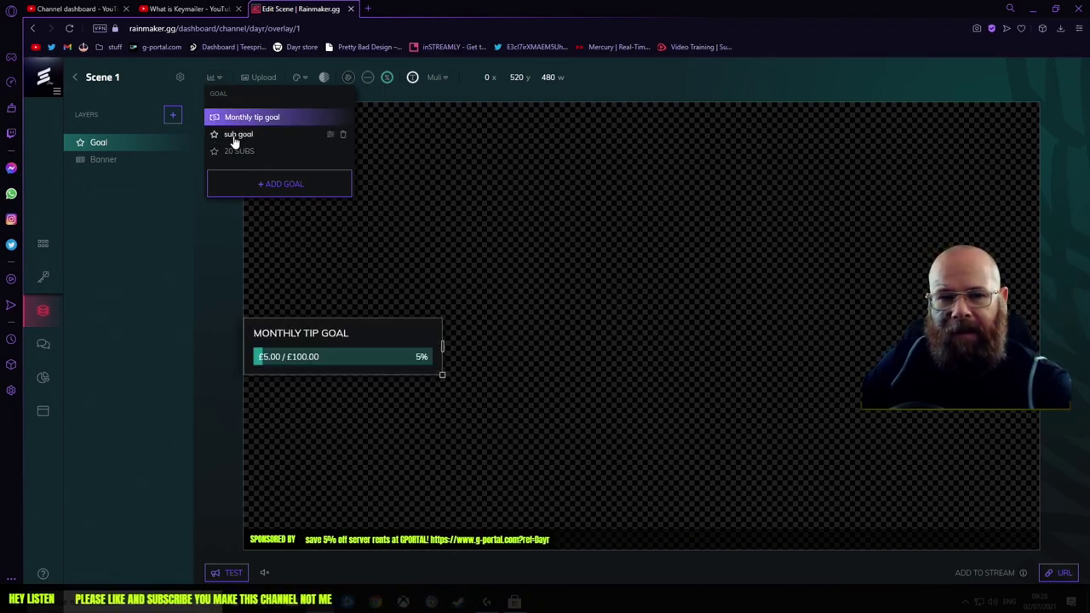
click(235, 136)
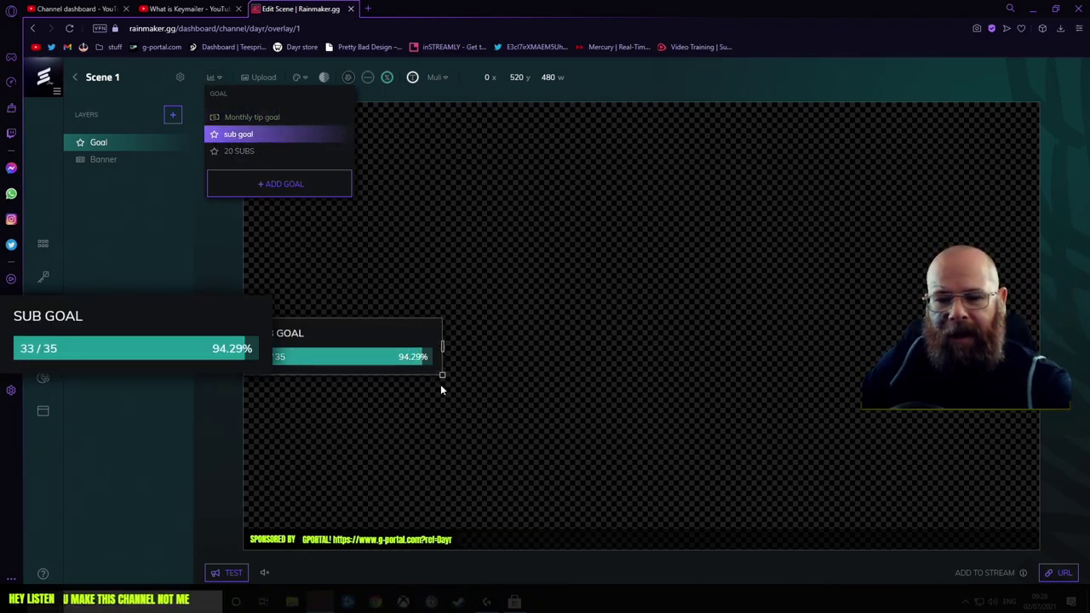
drag(447, 376, 364, 352)
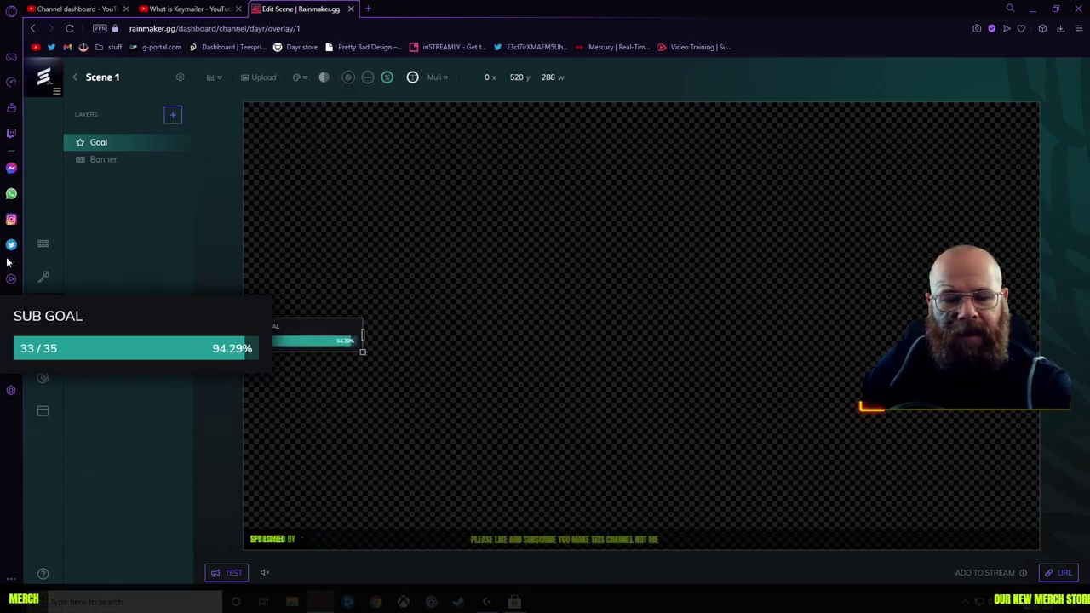
Step: Add a song layer above the sub goal at about x 0, y 255 and scale it down to a width of about 412
click(173, 116)
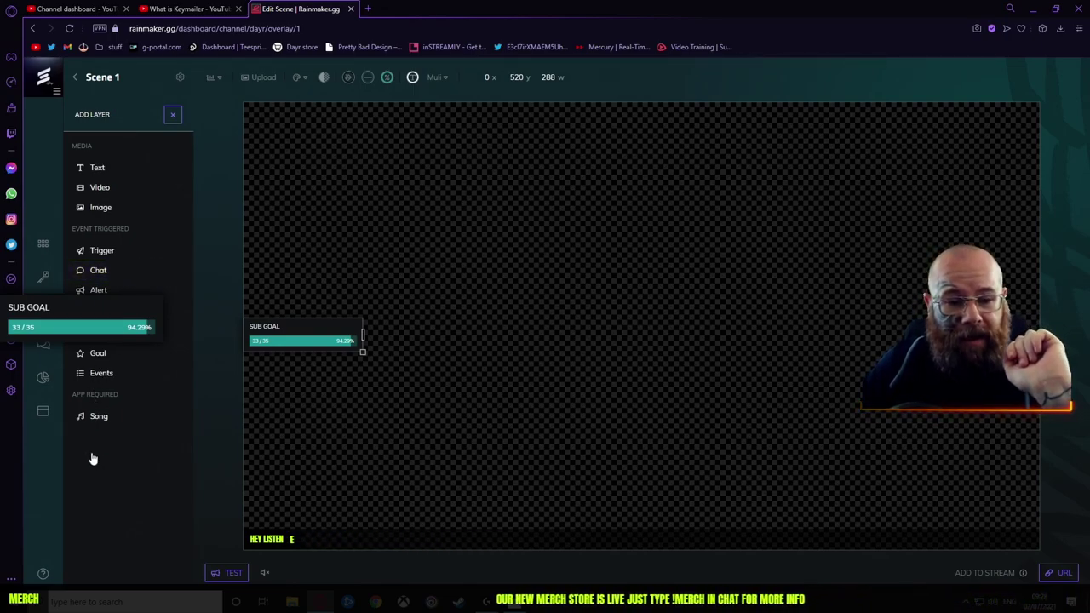
click(117, 416)
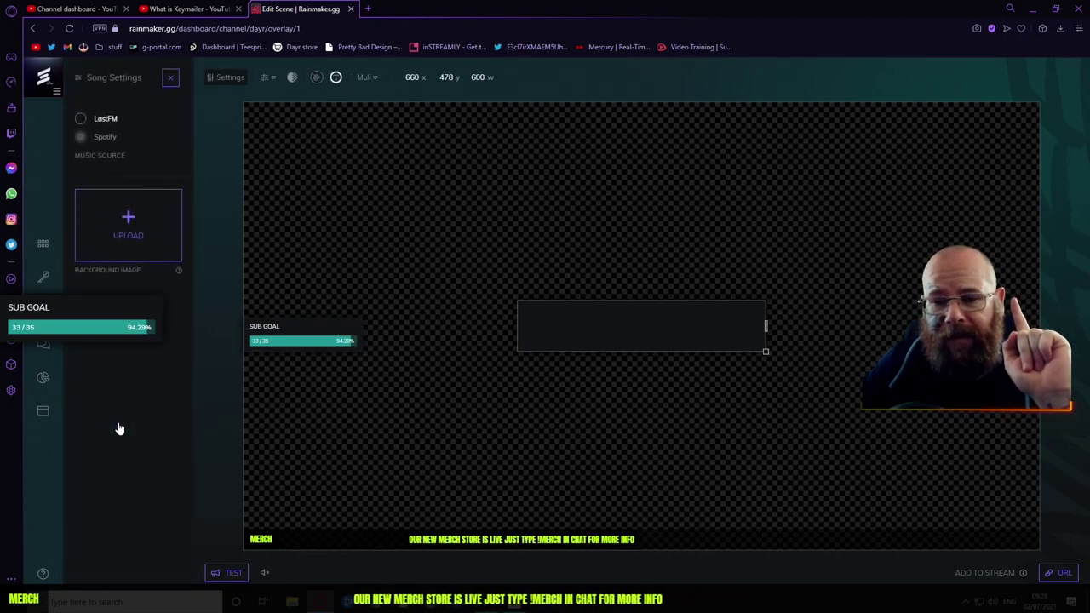
drag(545, 350, 266, 252)
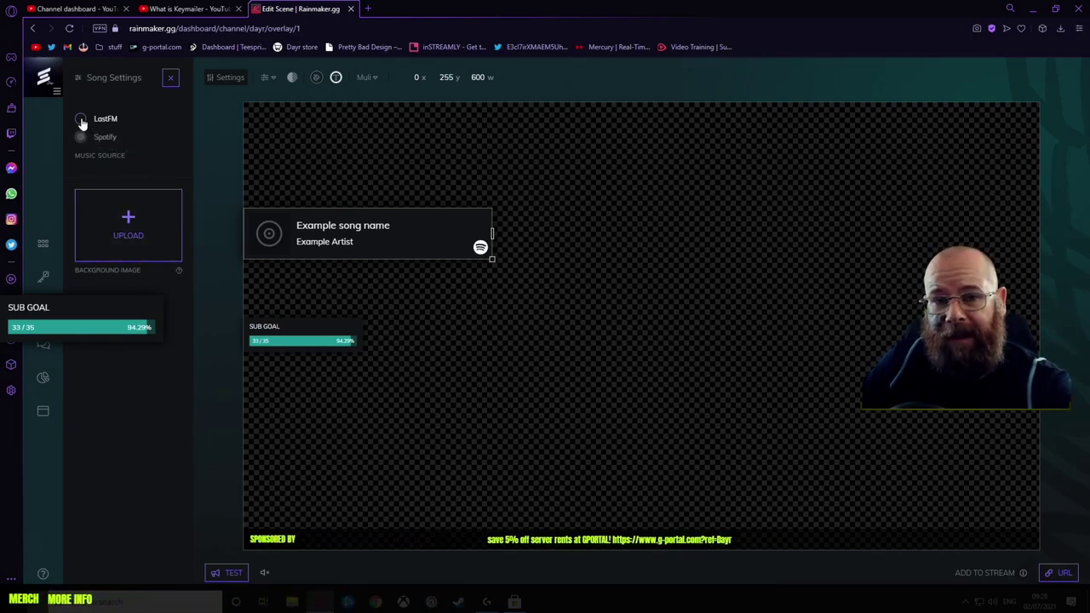
click(171, 79)
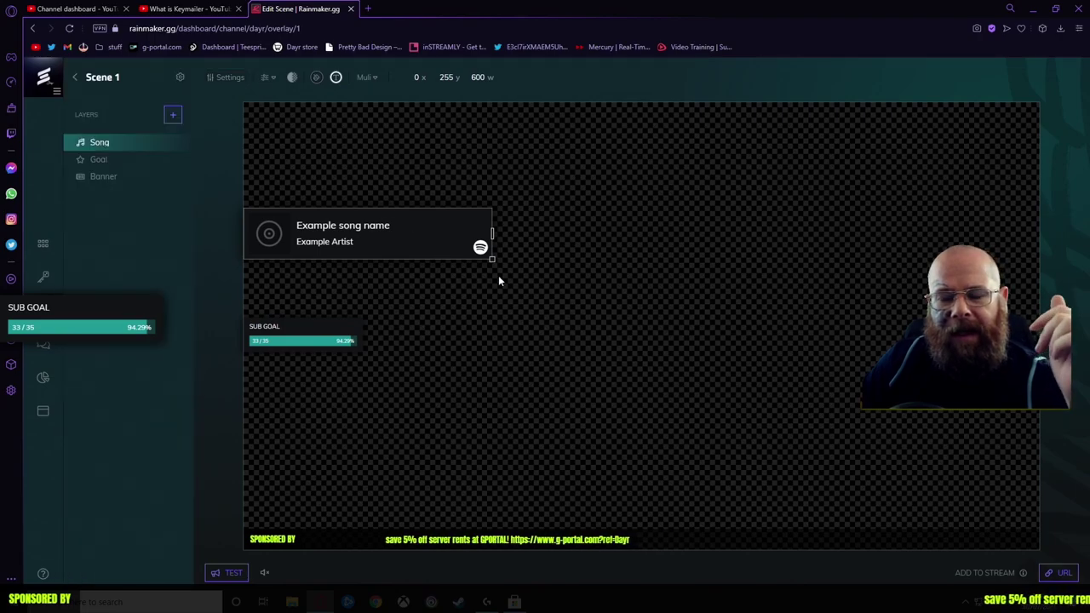
drag(492, 260, 415, 243)
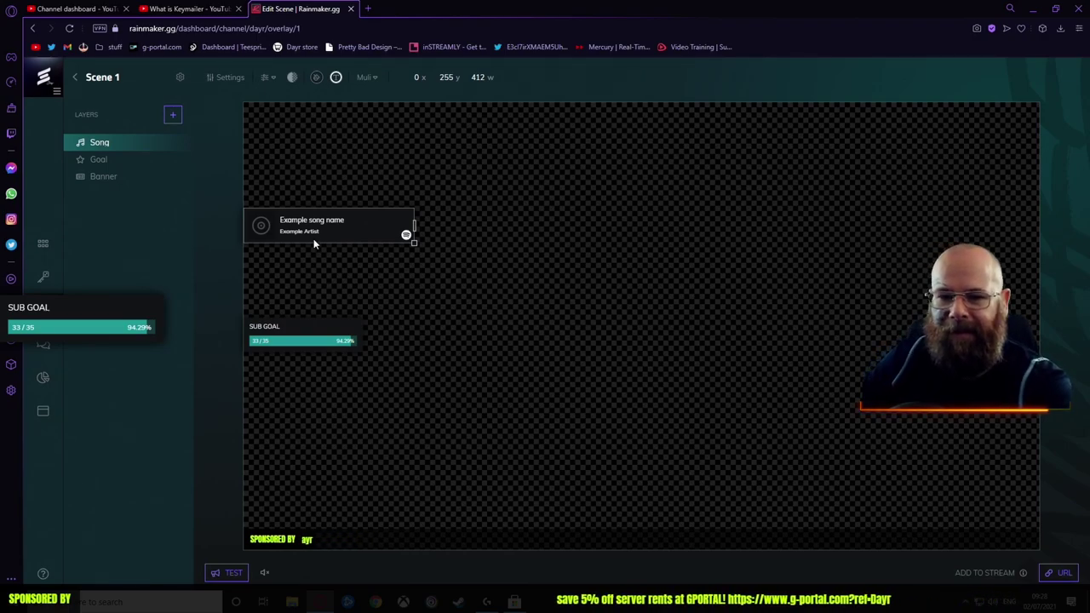
Step: Delete the song and goal layers from Scene 1 and return to the overlay list
key(Delete)
click(301, 331)
key(Delete)
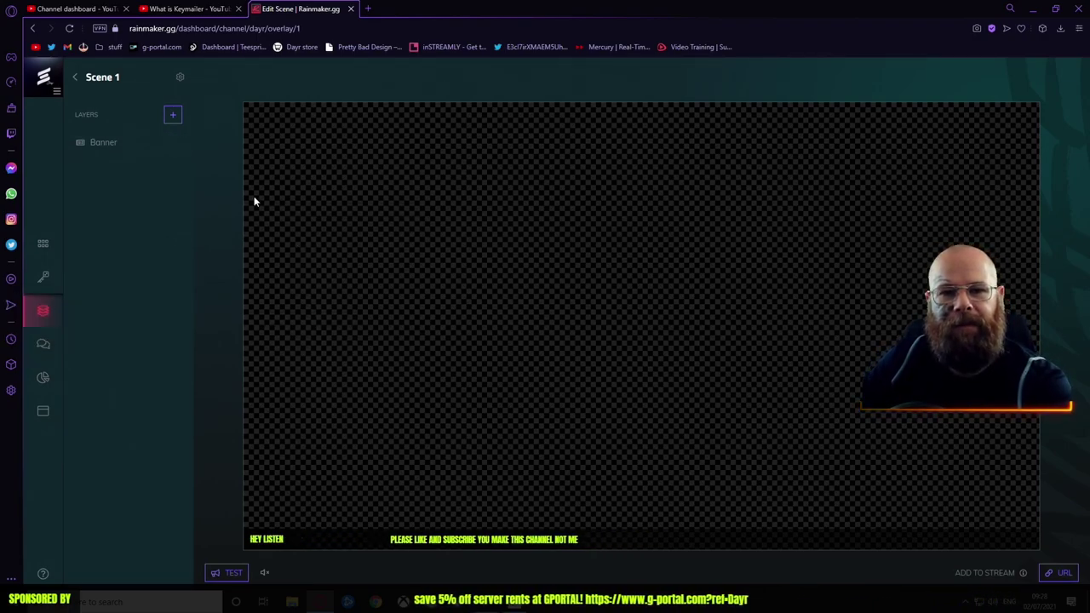
click(76, 77)
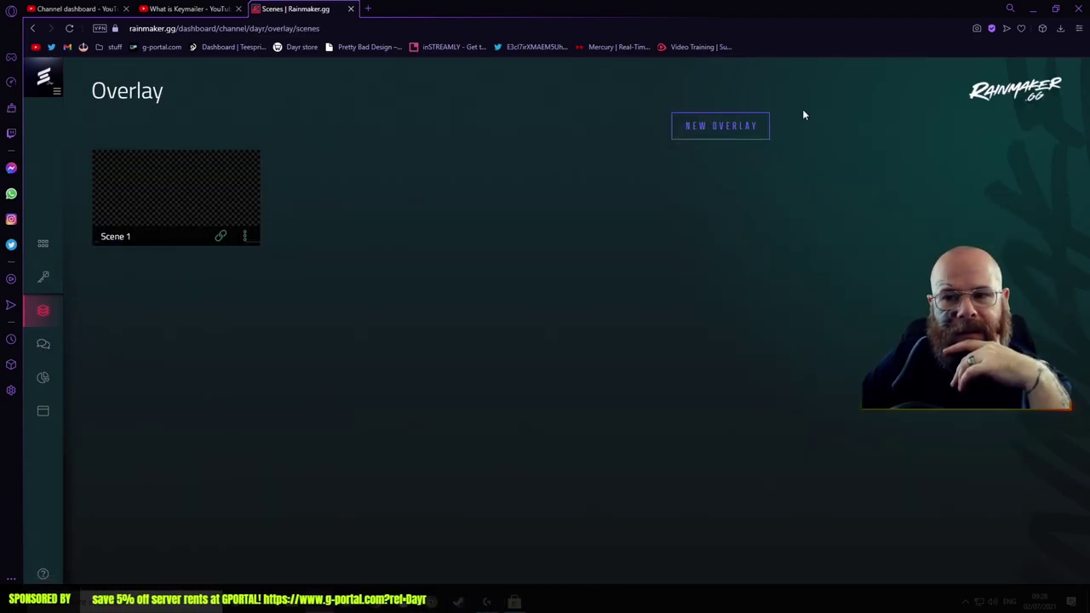
Step: Review the chat moderation, loyalty and quotes settings, and view the channel statistics
click(46, 345)
click(177, 136)
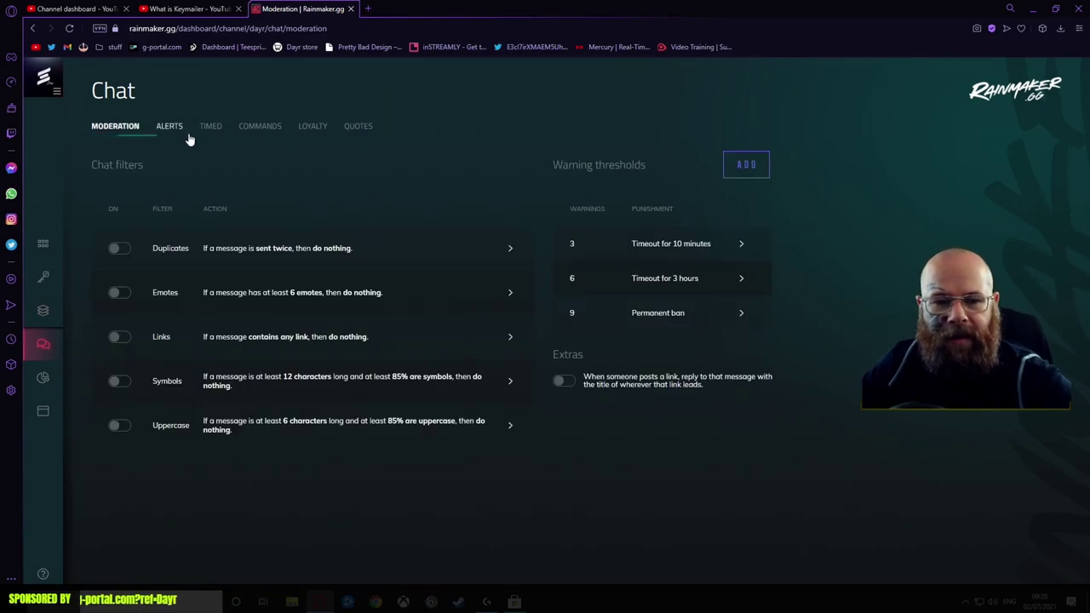
click(305, 127)
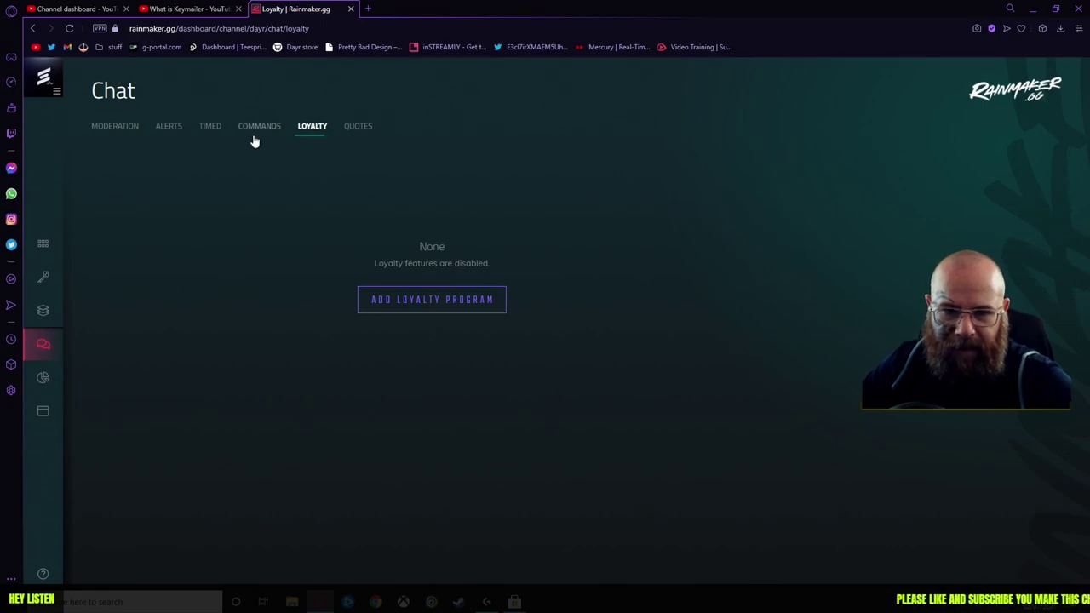
click(357, 127)
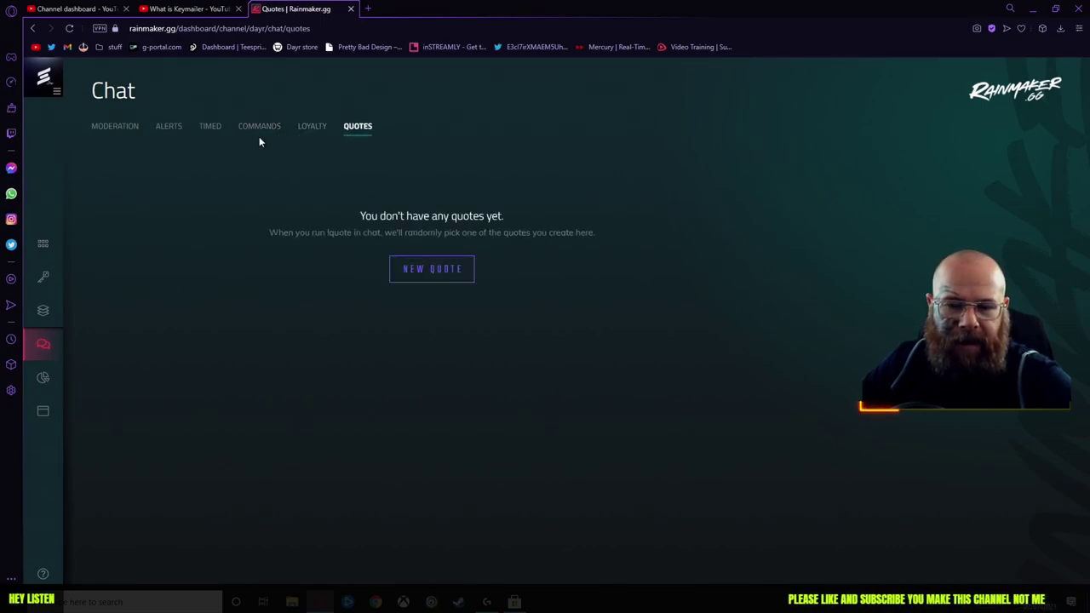
click(116, 128)
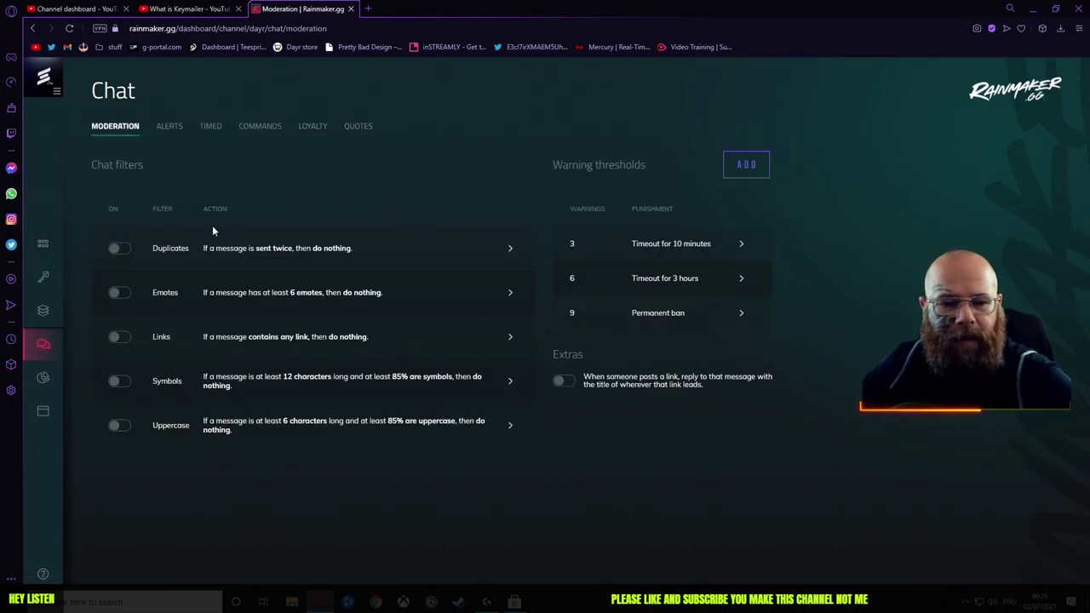
click(43, 379)
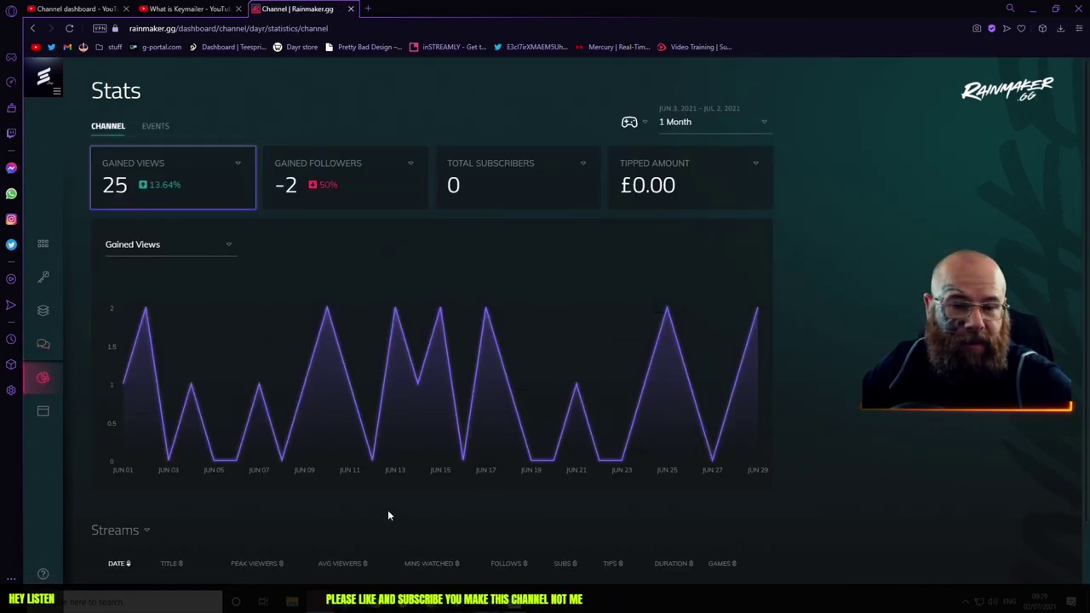
Step: Review the channel statistics for events, gained followers, total subscribers and tipped amount
click(158, 129)
click(104, 129)
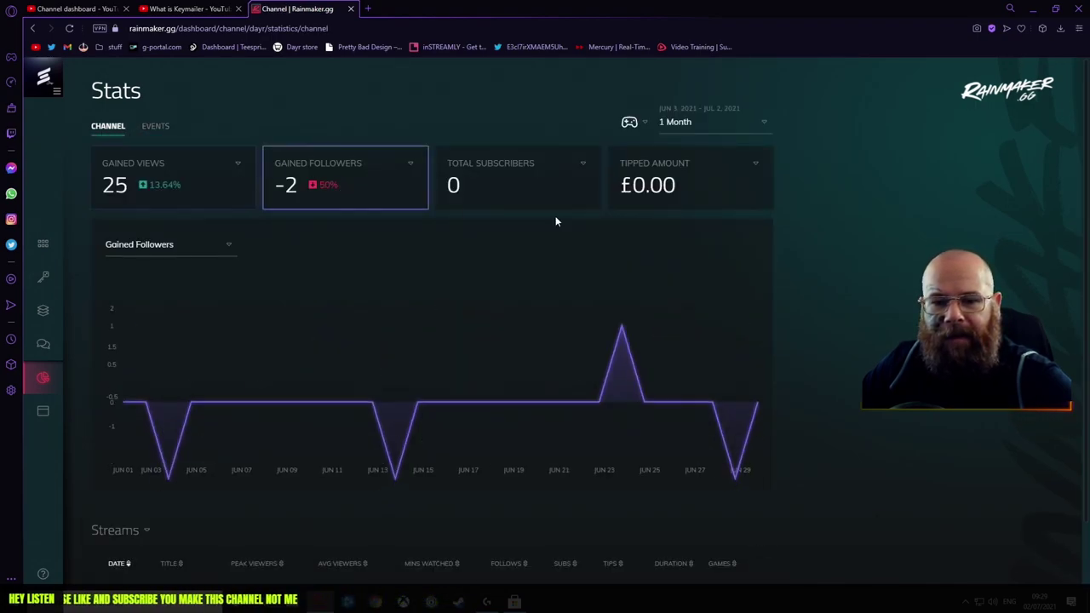
click(563, 203)
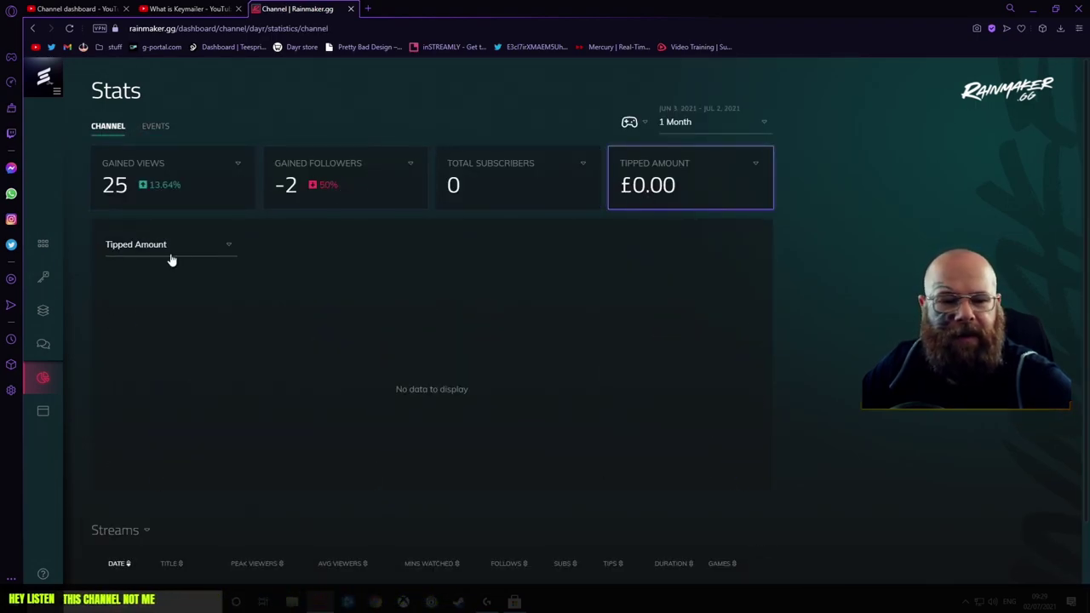
Step: Preview the My Site public page, check its top tippers, goal and recent tips, and close the preview
click(43, 411)
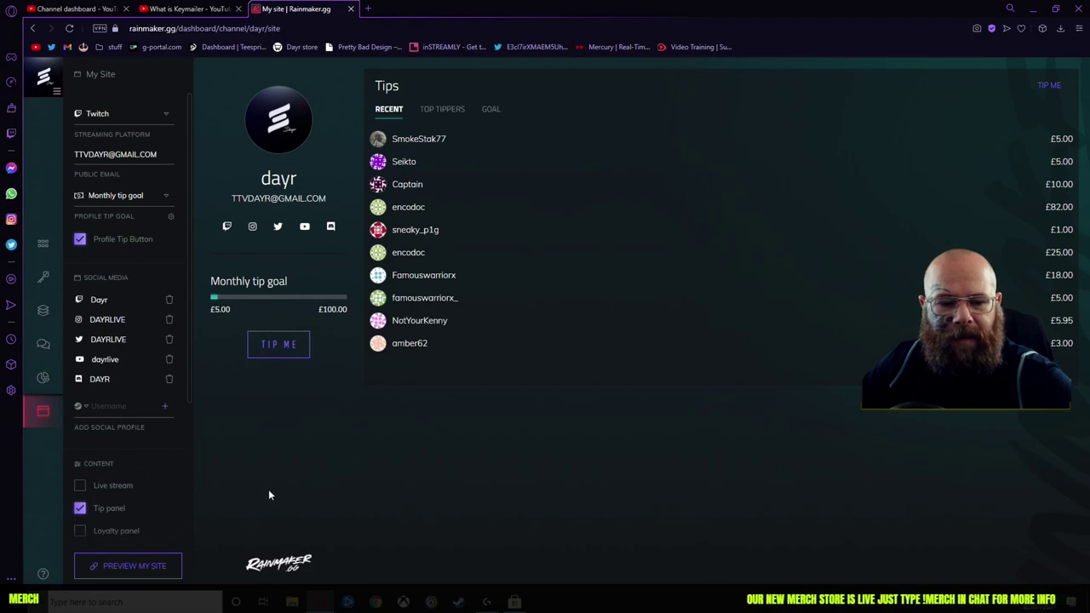
click(129, 568)
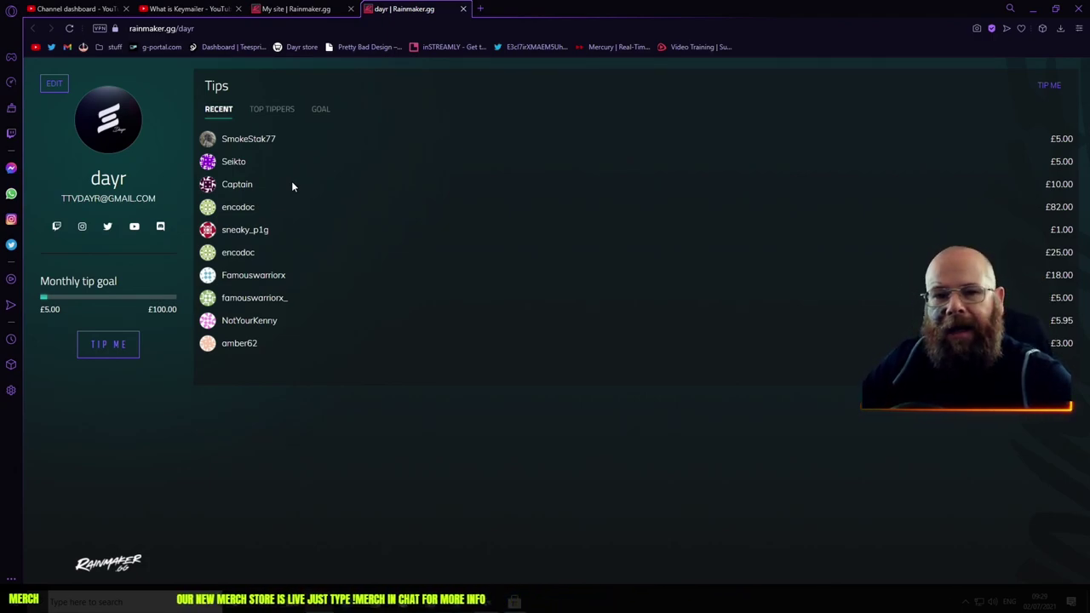
click(274, 112)
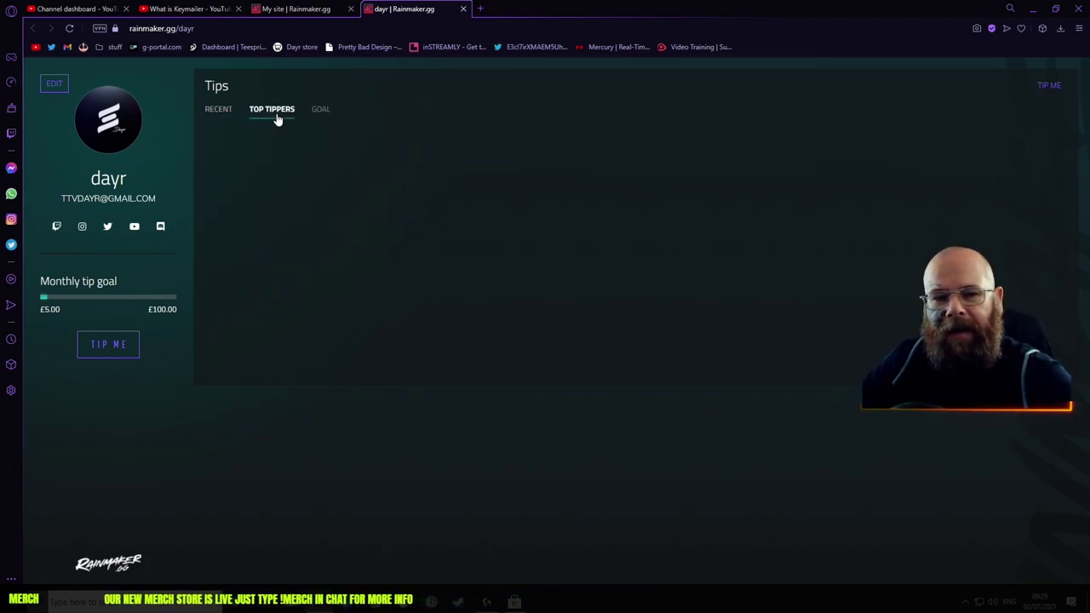
click(322, 113)
click(219, 112)
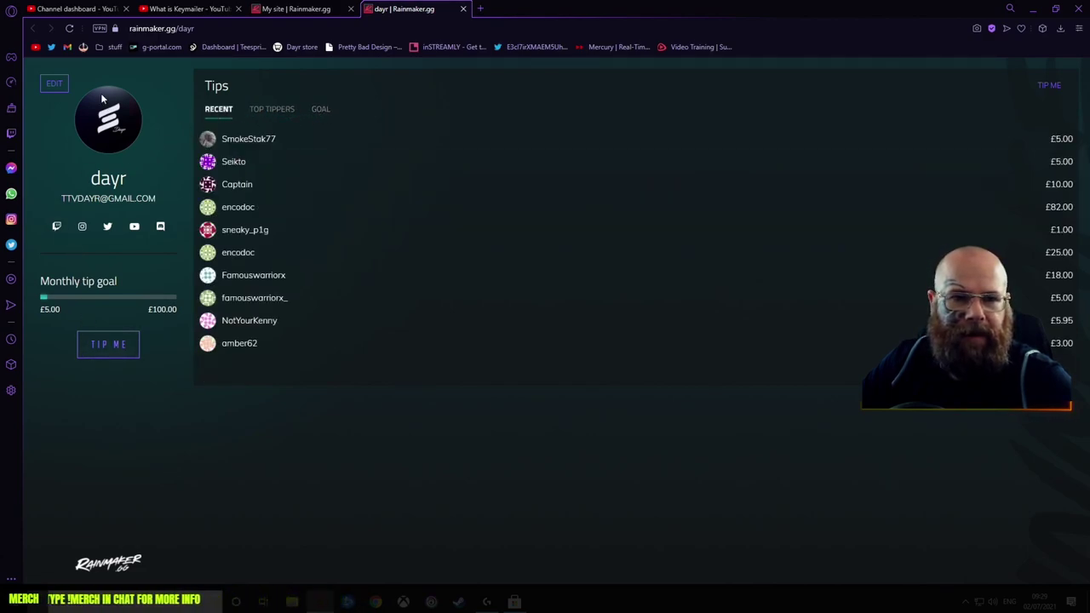
click(463, 10)
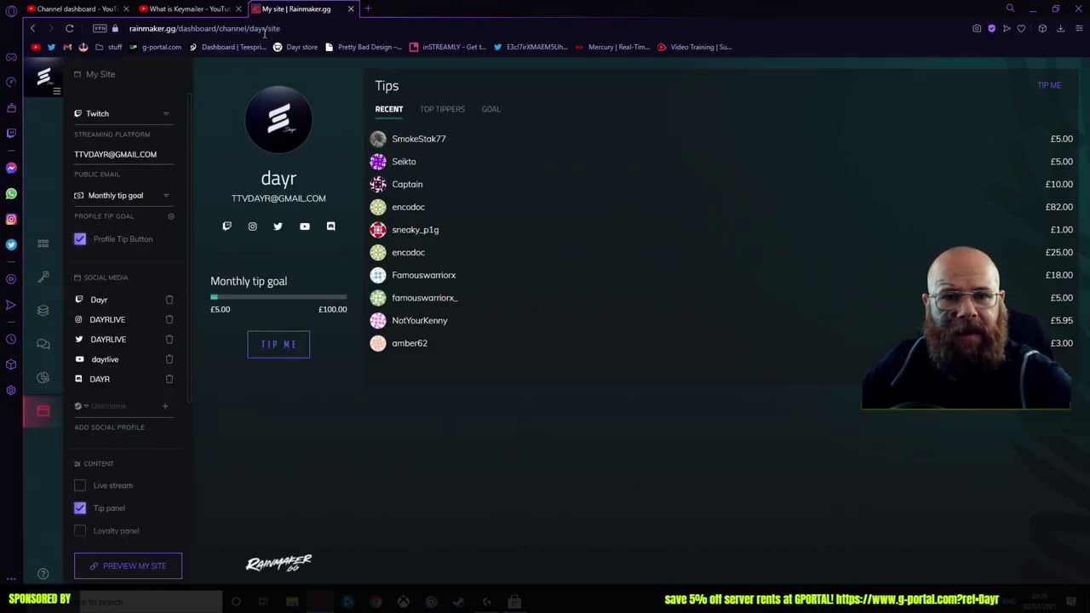
Step: Check the channel's account menu and go back through the visited pages to the Rainmaker.gg home page
click(44, 76)
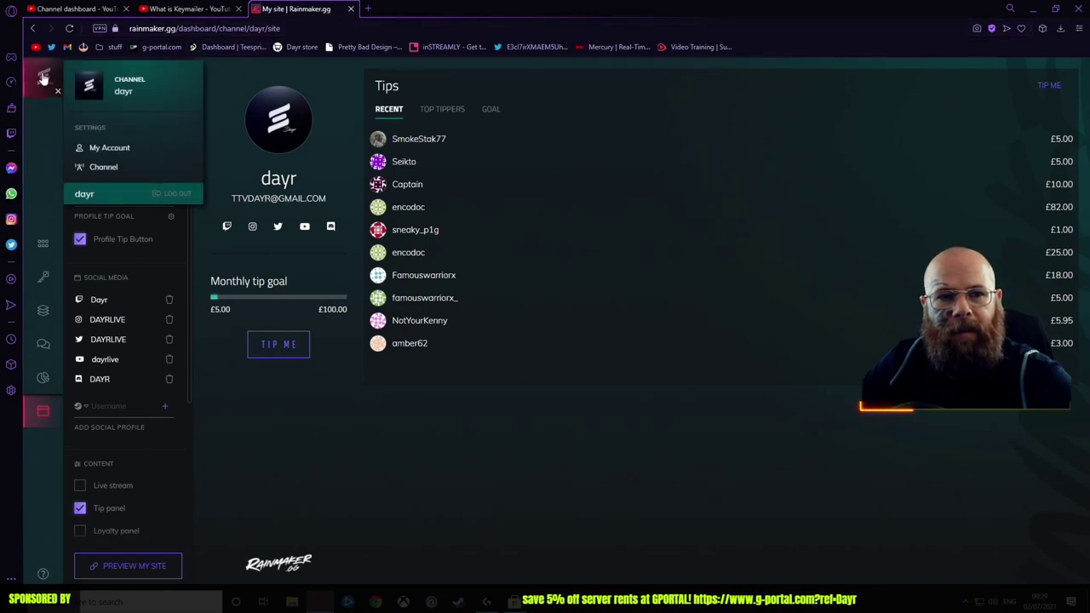
click(34, 34)
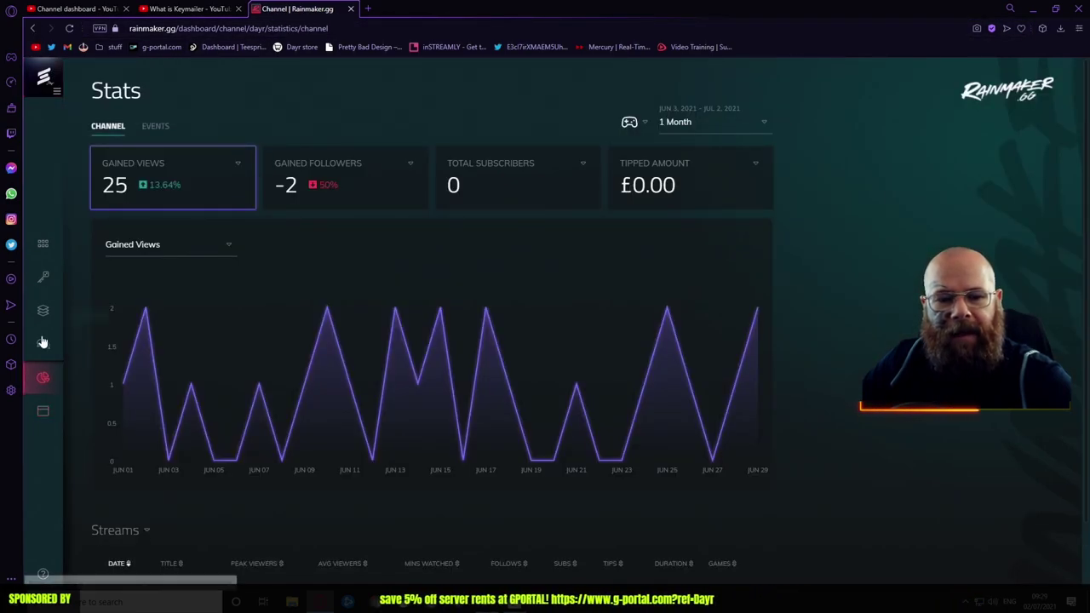
click(35, 32)
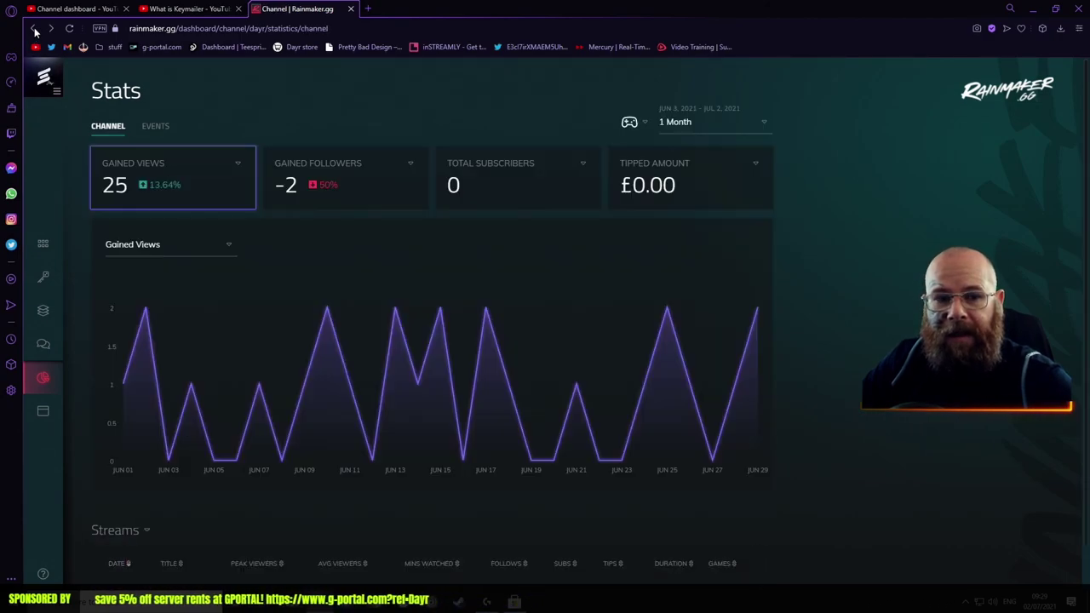
click(35, 32)
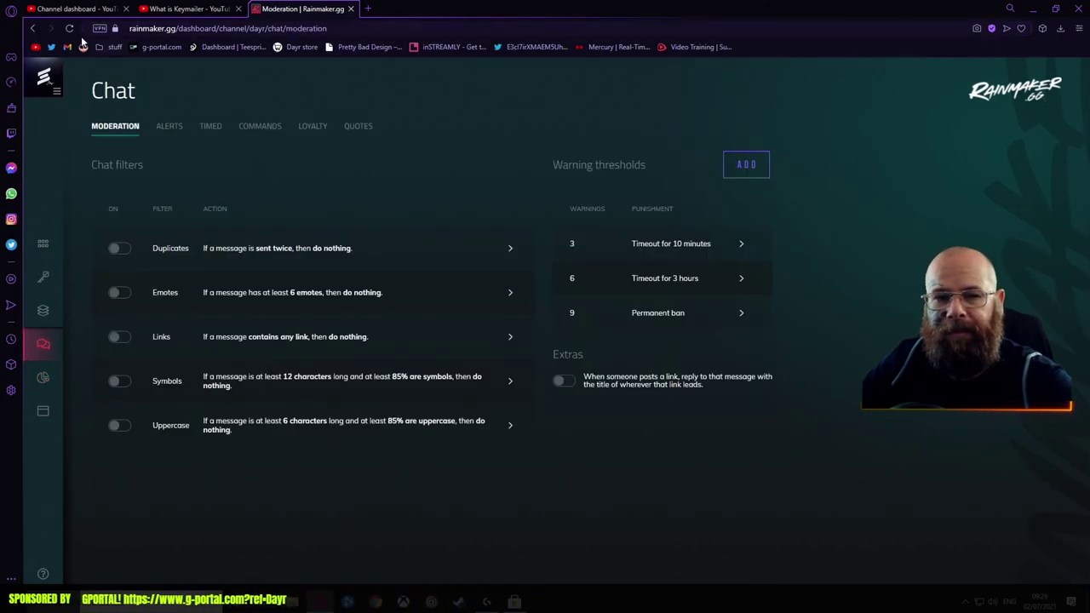
click(34, 32)
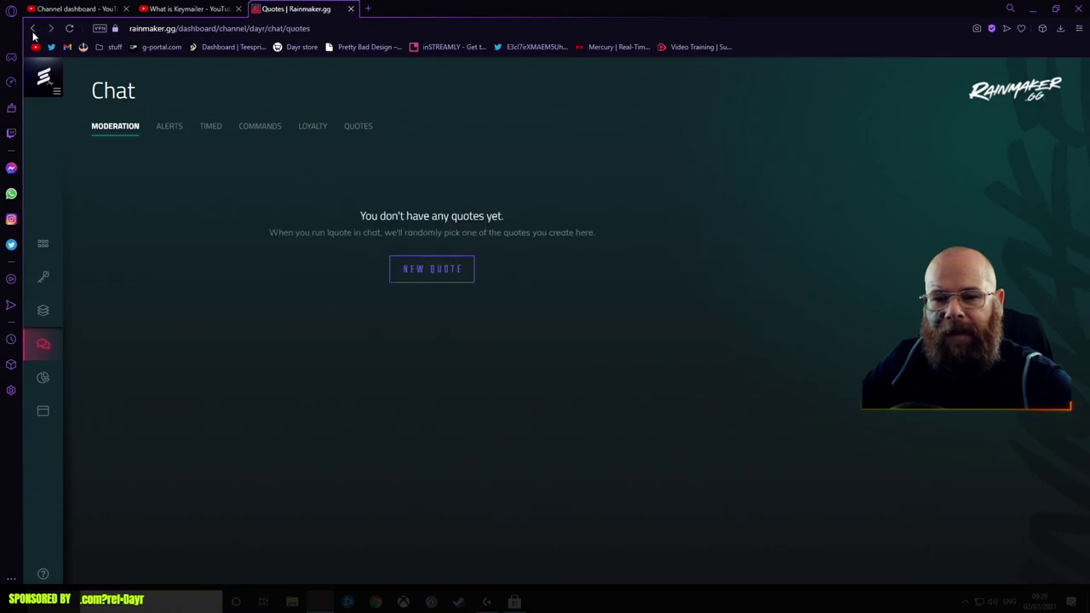
click(34, 31)
click(34, 32)
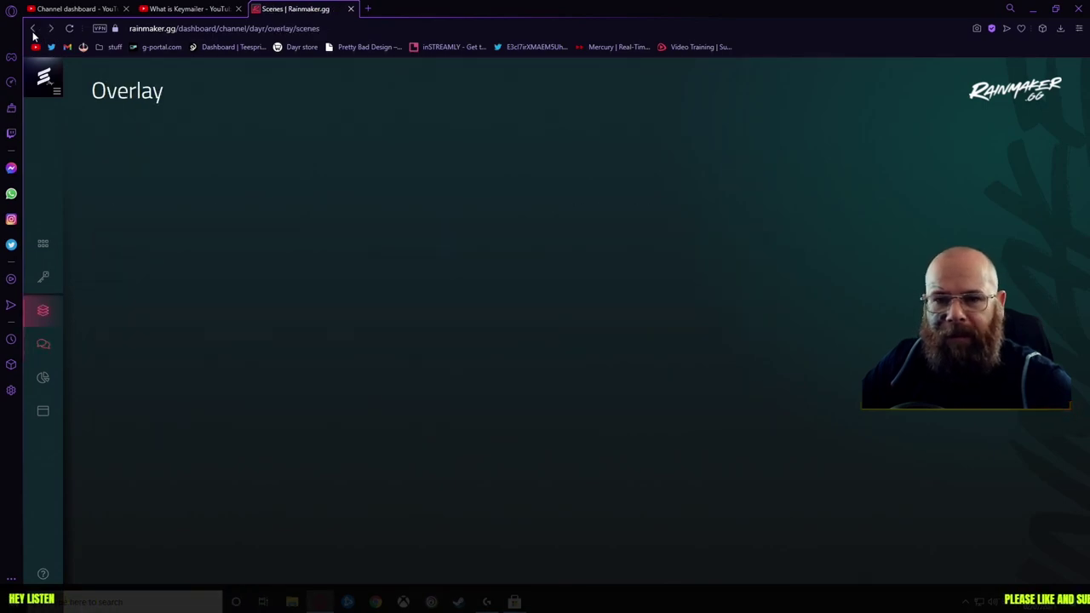
click(34, 32)
click(33, 32)
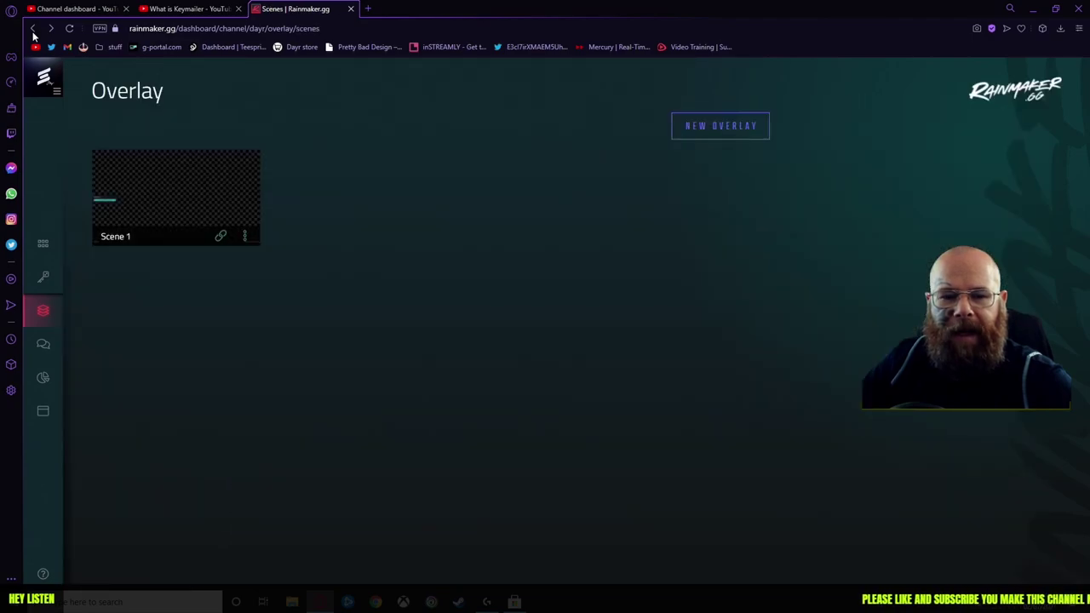
click(34, 31)
click(33, 32)
click(34, 32)
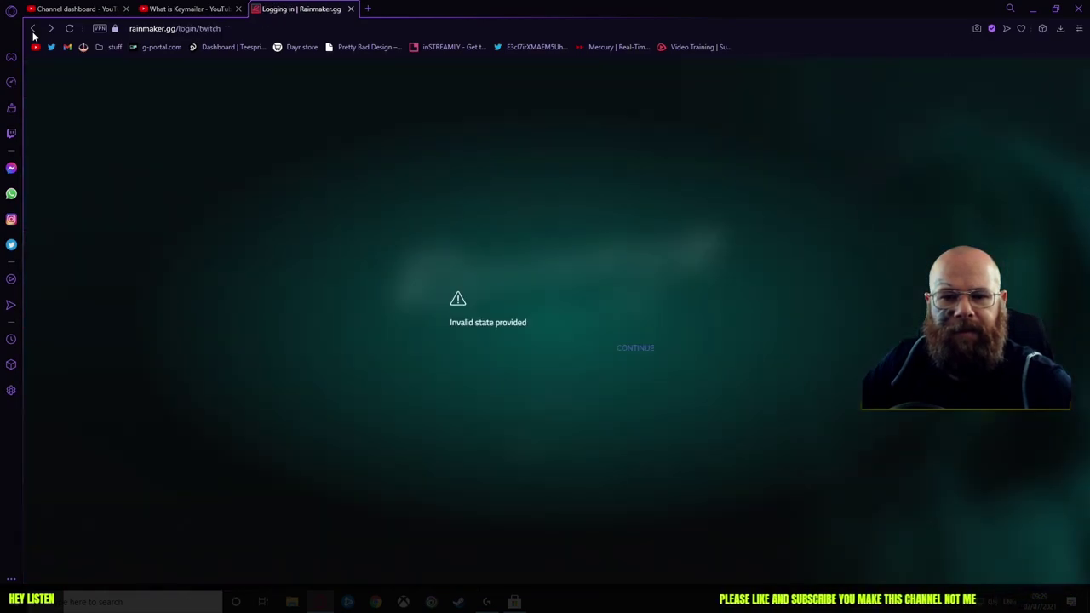
click(33, 31)
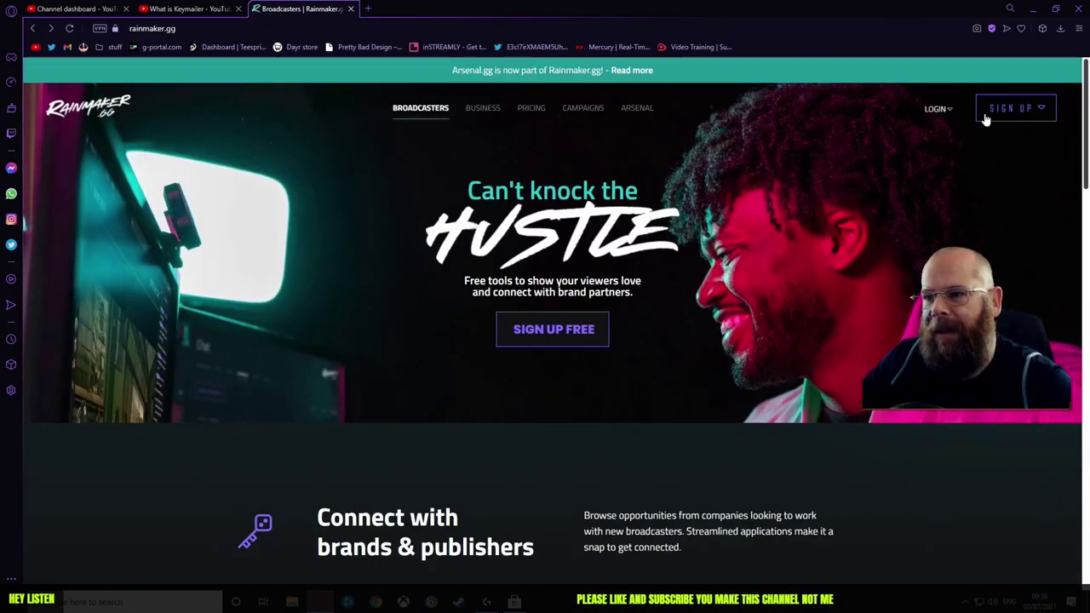
Step: Log in to the campaigns site as a broadcaster through YouTube, choosing the creator's Google account
mouse_move(937, 108)
click(723, 247)
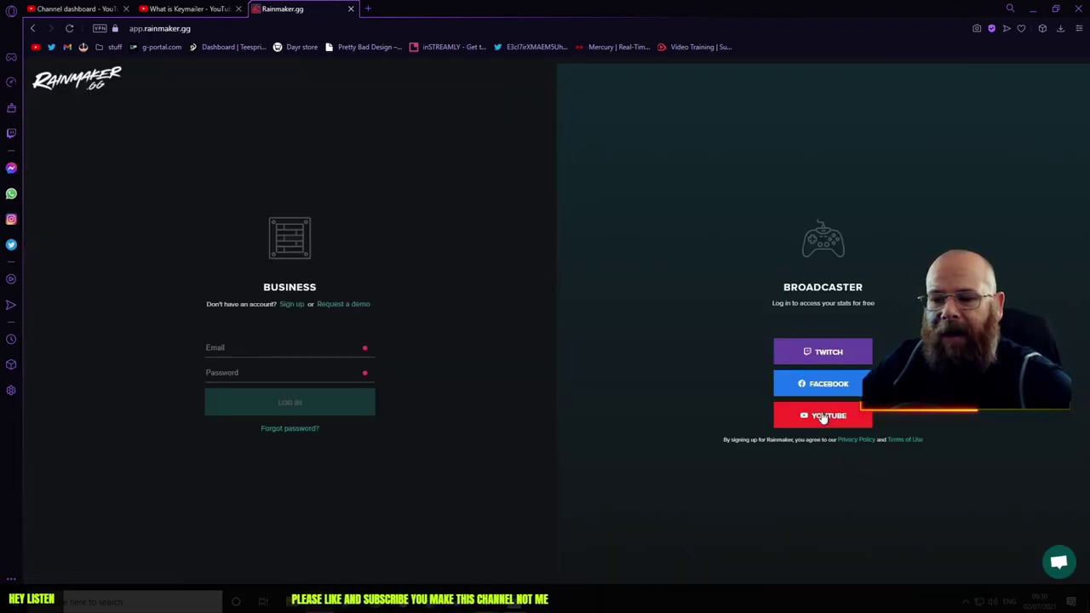
click(826, 415)
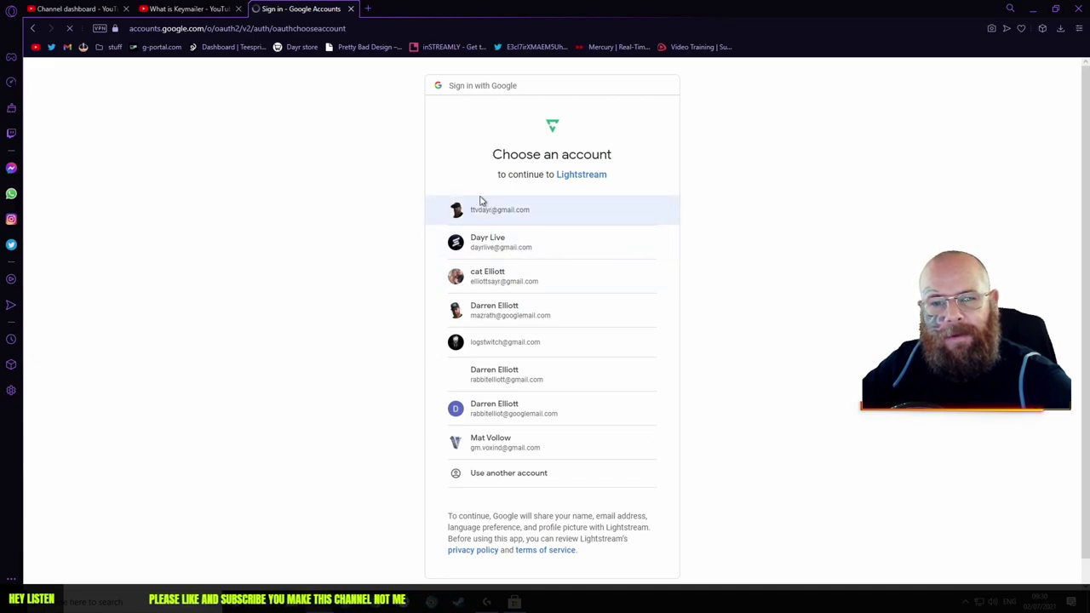
click(483, 204)
click(474, 387)
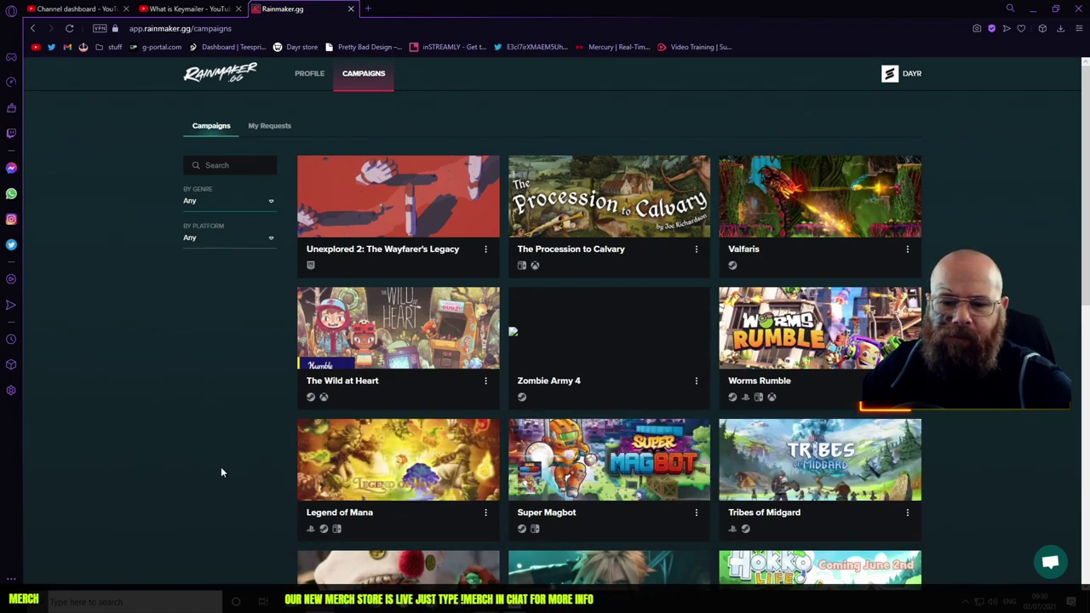
Step: Browse the full list of available game campaigns and return to its beginning
scroll(296, 502, down, 3)
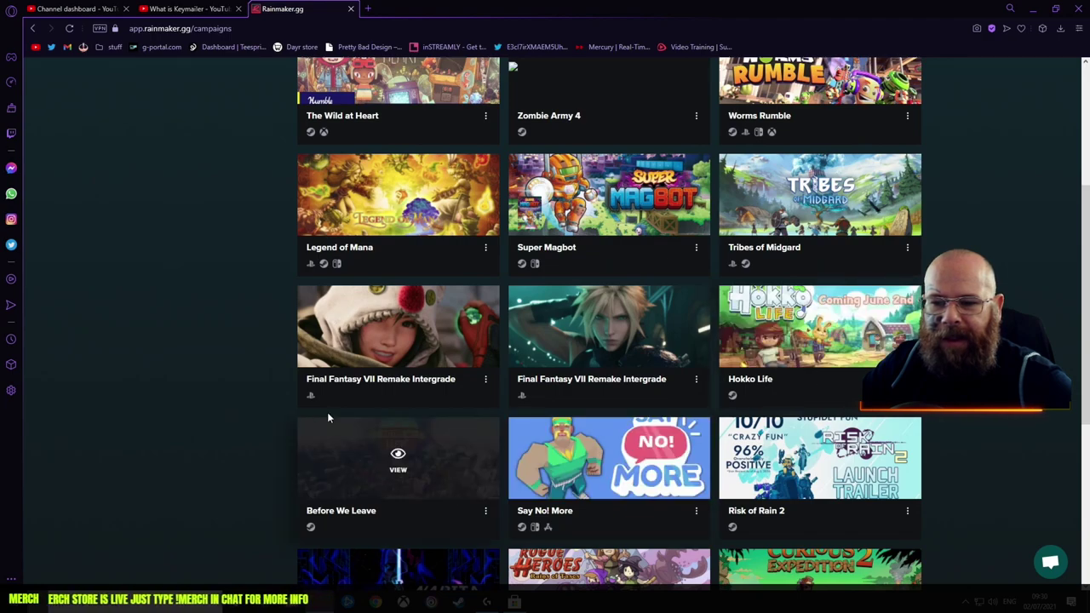
scroll(669, 450, down, 2)
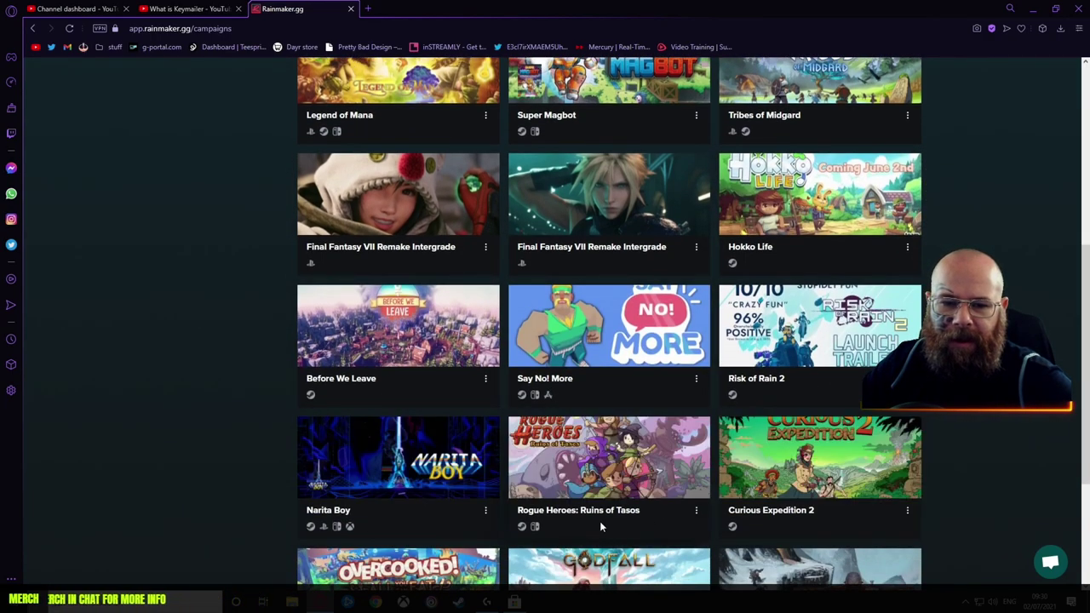
scroll(428, 499, down, 2)
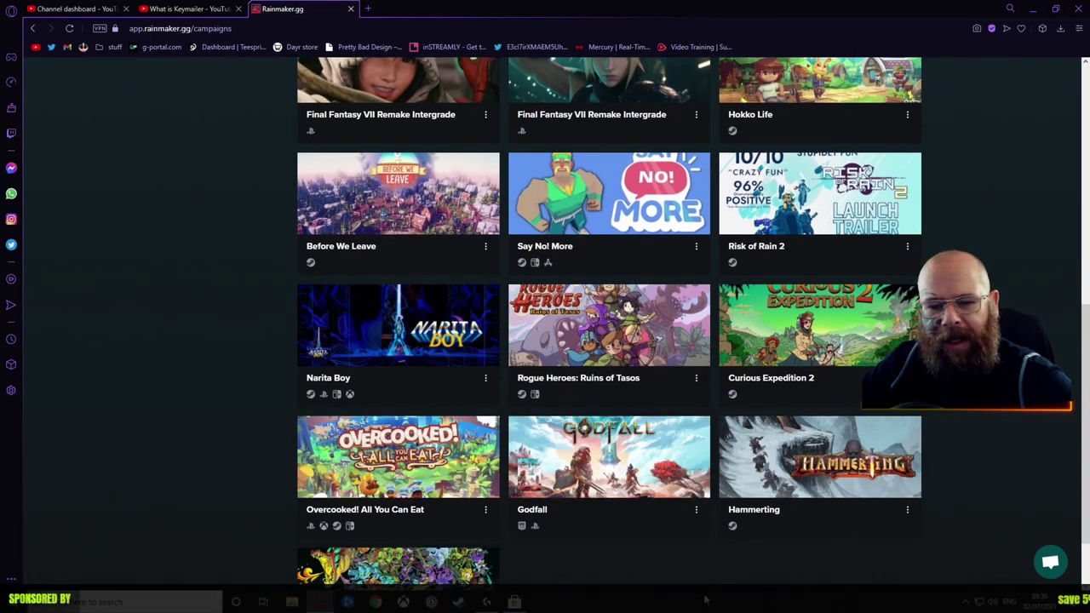
scroll(817, 341, up, 8)
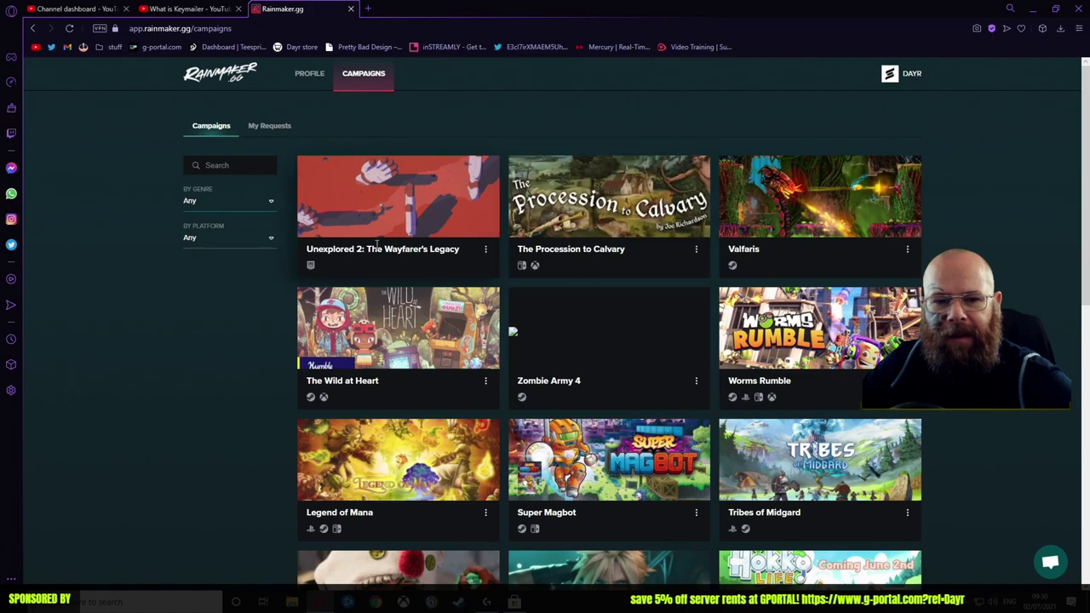
Step: Open the Unexplored 2: The Wayfarer's Legacy campaign, play its launch trailer muted and skip ahead in it
click(397, 194)
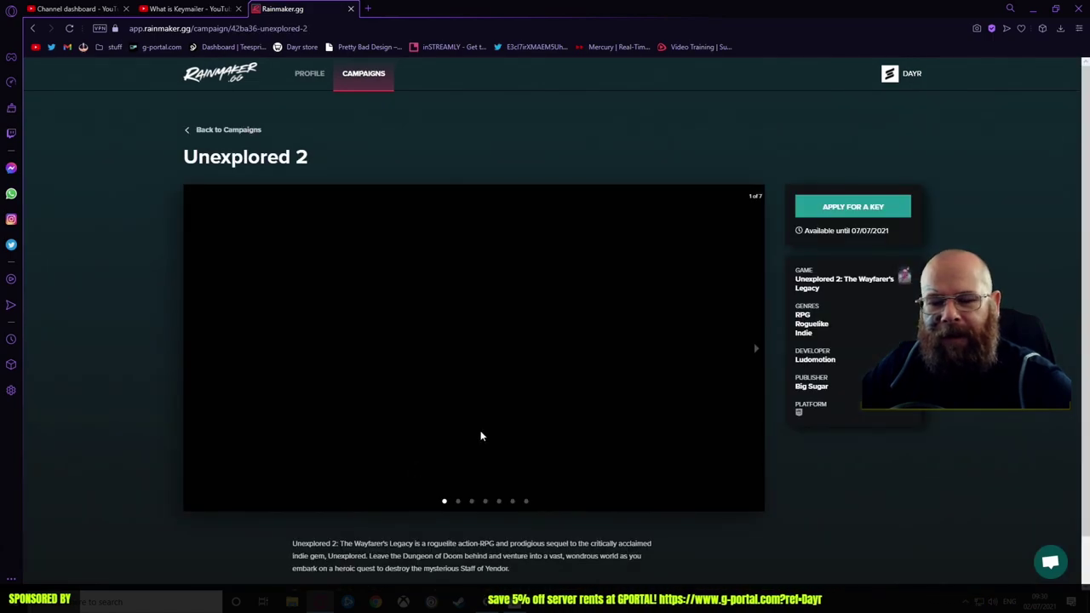
click(514, 359)
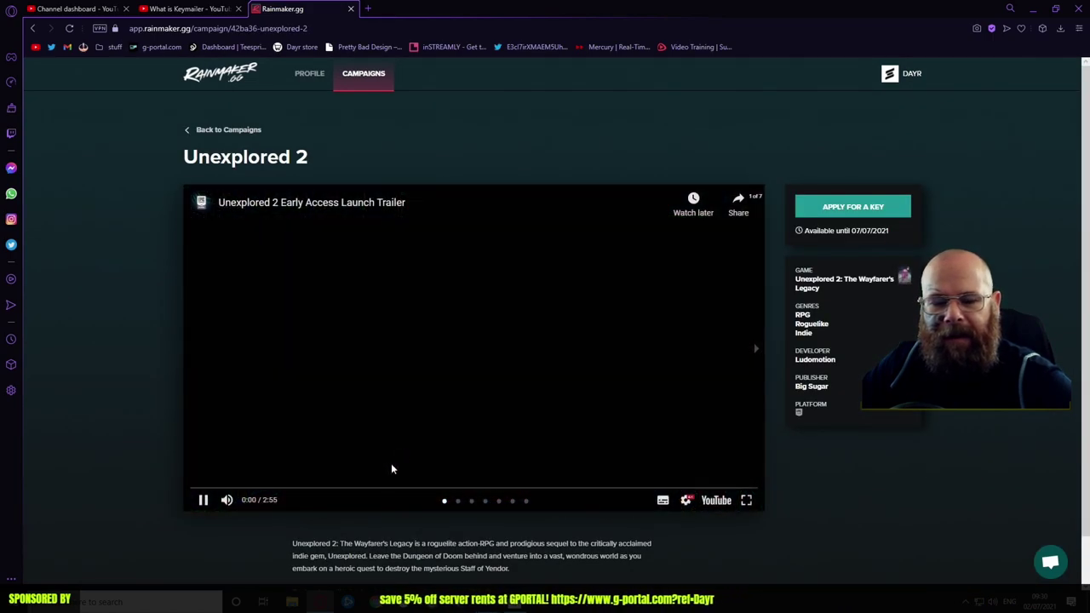
click(226, 500)
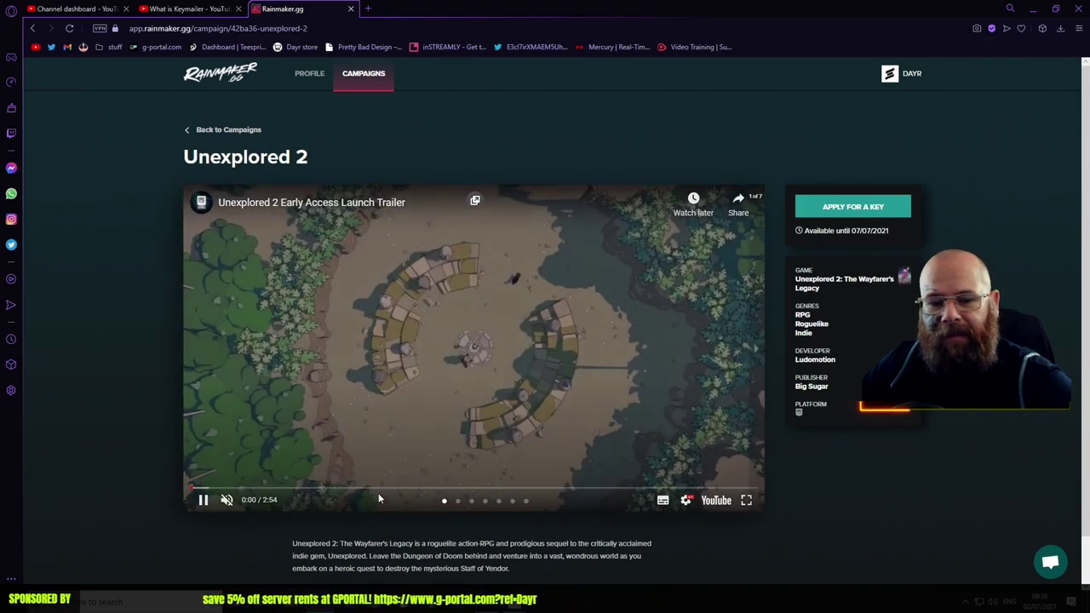
click(403, 488)
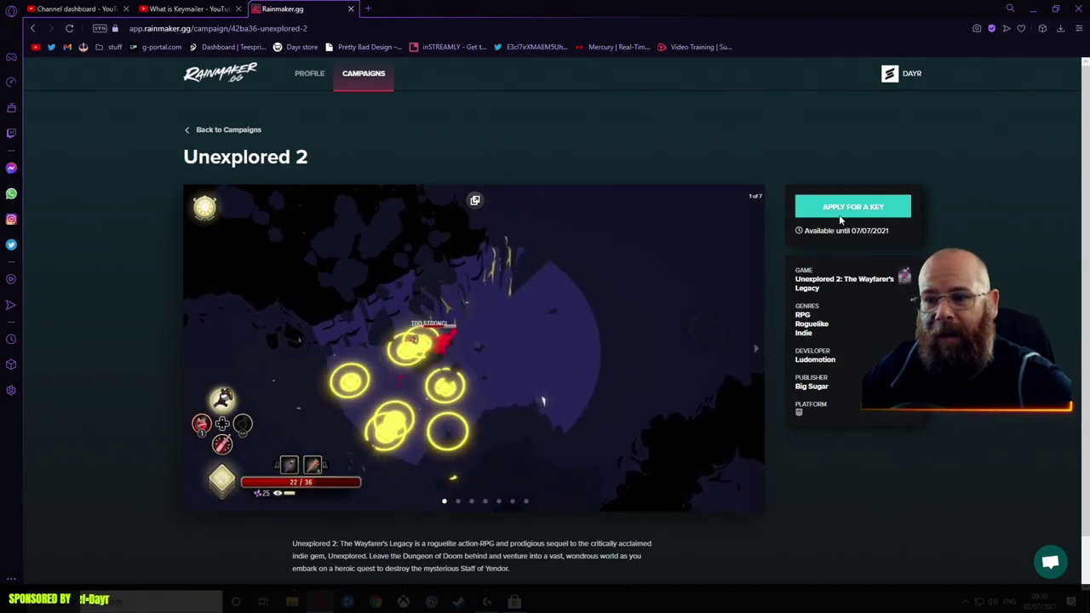
Step: Apply for an Unexplored 2 key on the Epic Games platform, leaving the reason blank
click(850, 223)
click(438, 303)
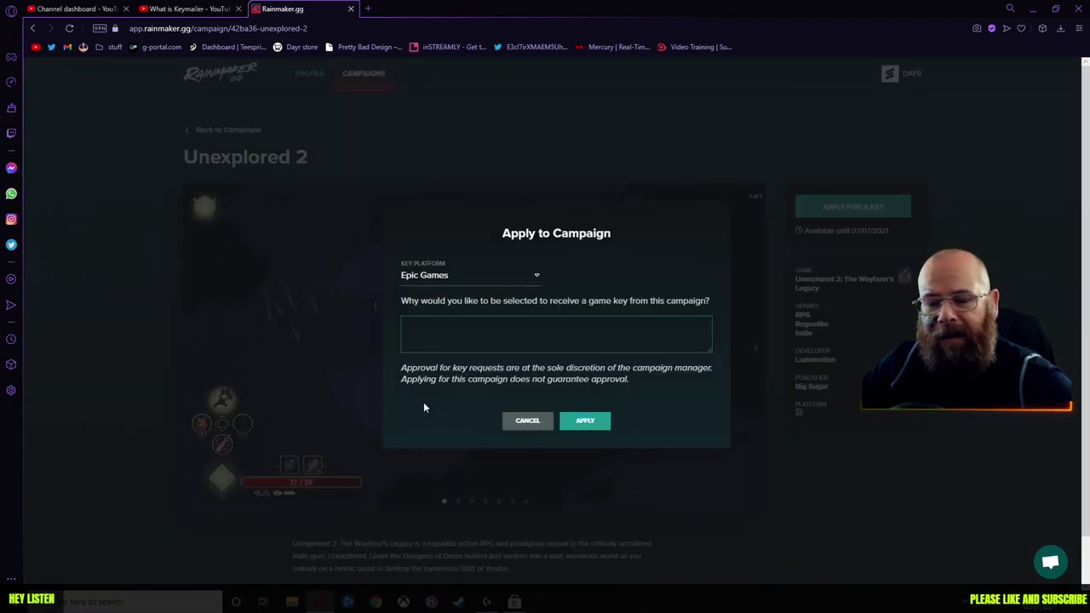
click(435, 328)
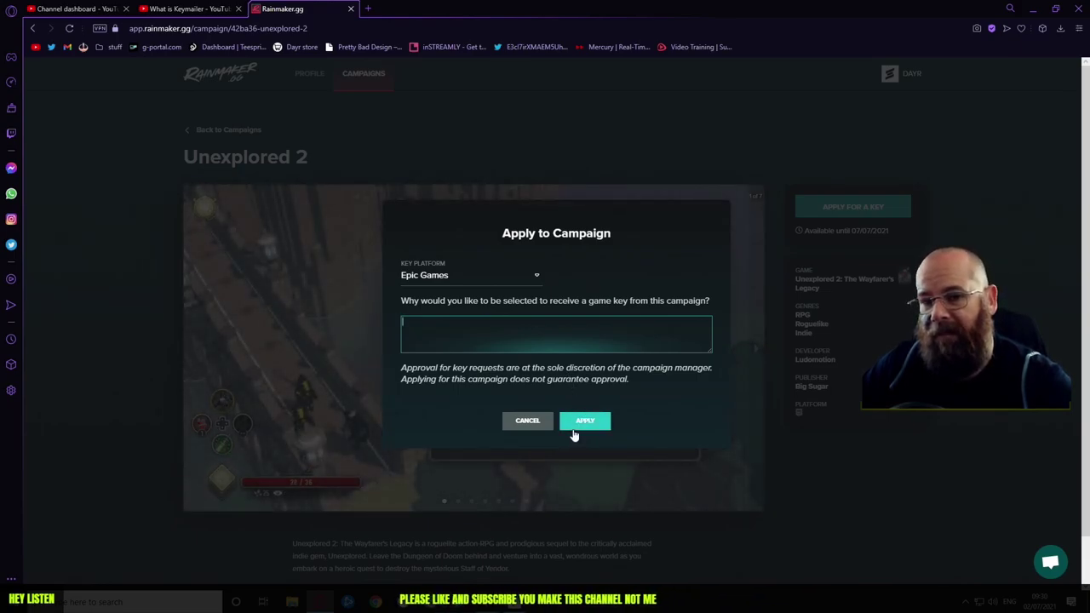
click(585, 421)
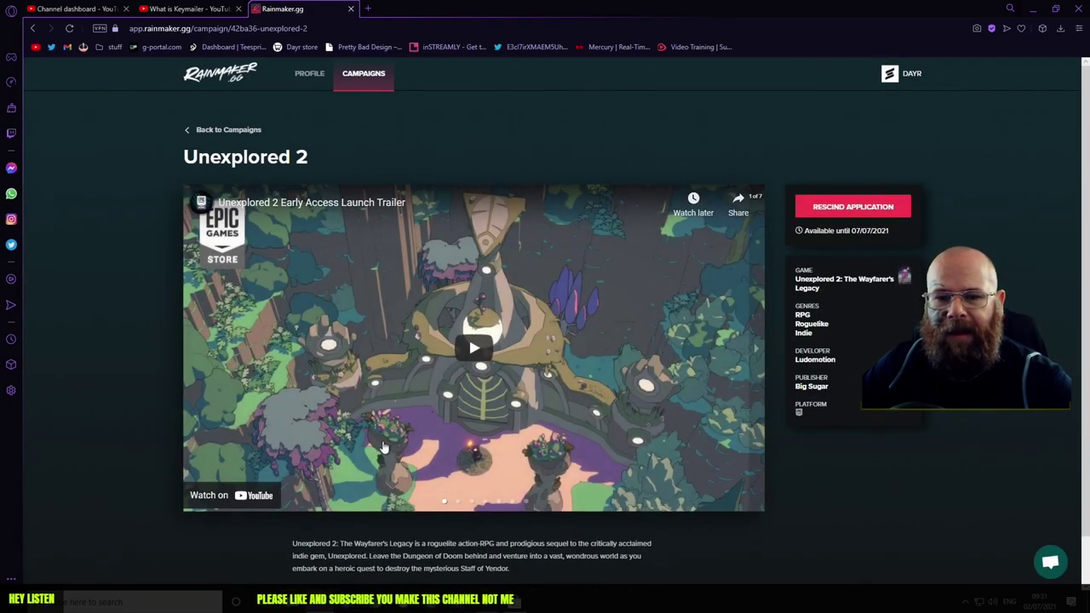
Step: Return to the campaigns, open the list of own key requests and show 50 rows per page
click(200, 132)
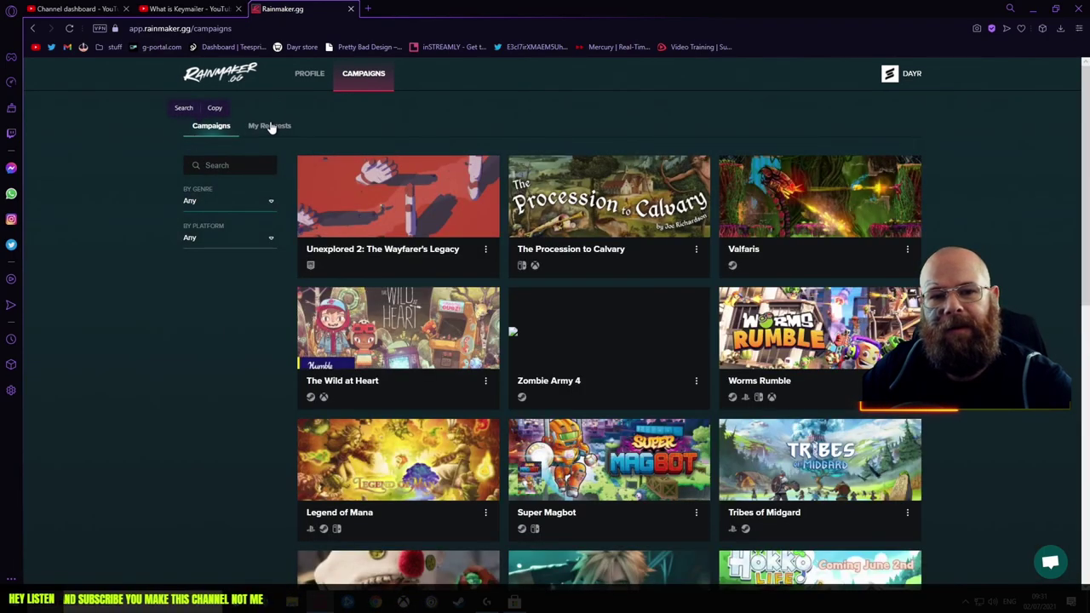
click(273, 126)
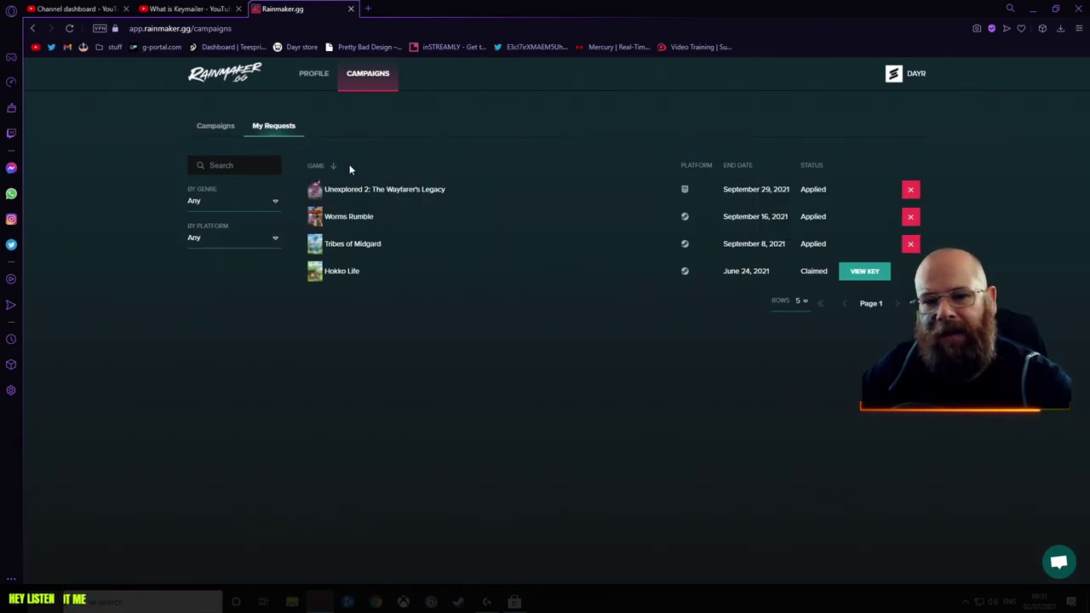
double_click(798, 301)
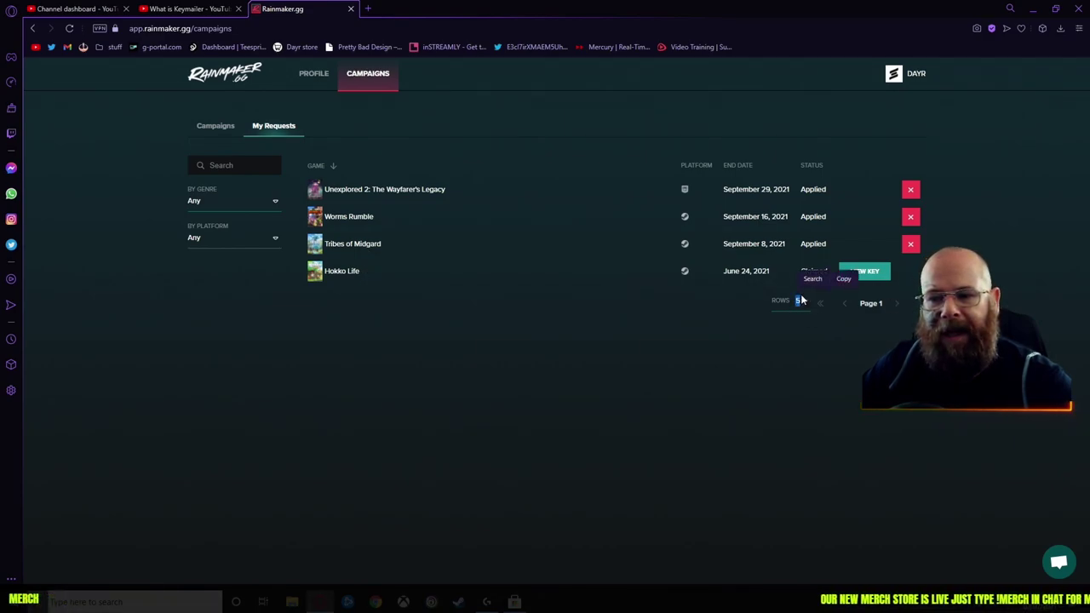
click(807, 304)
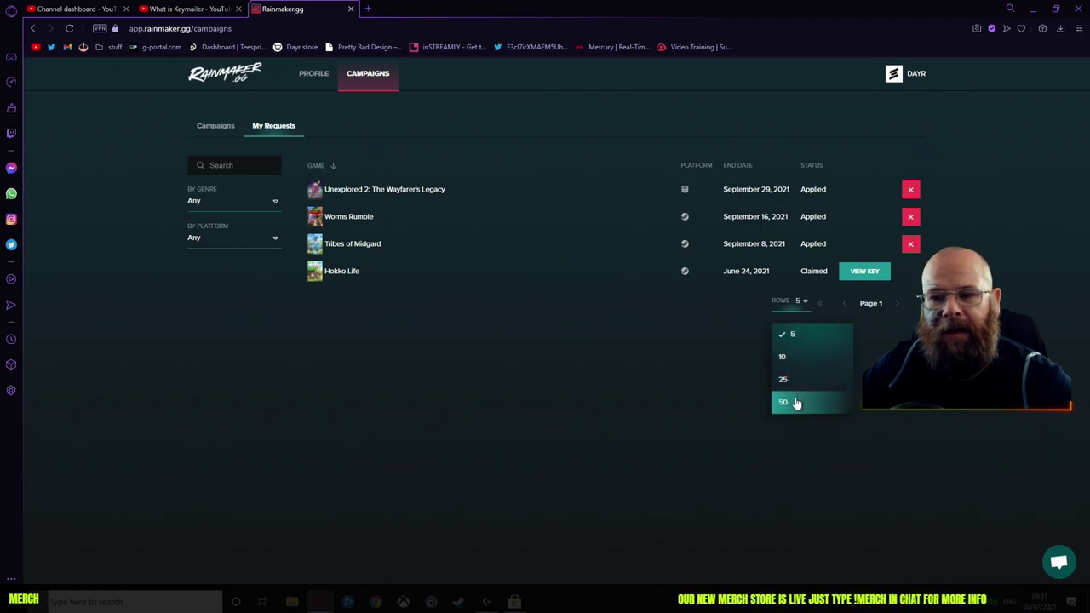
click(790, 402)
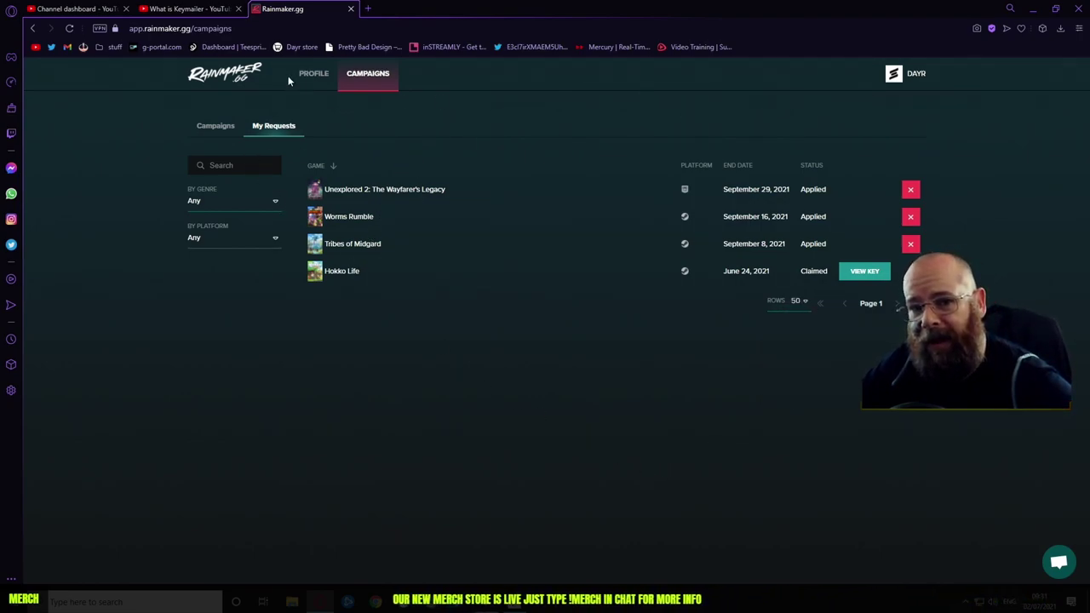
Step: Switch to the linked Twitch channel account and look through its one-month profile statistics
click(243, 79)
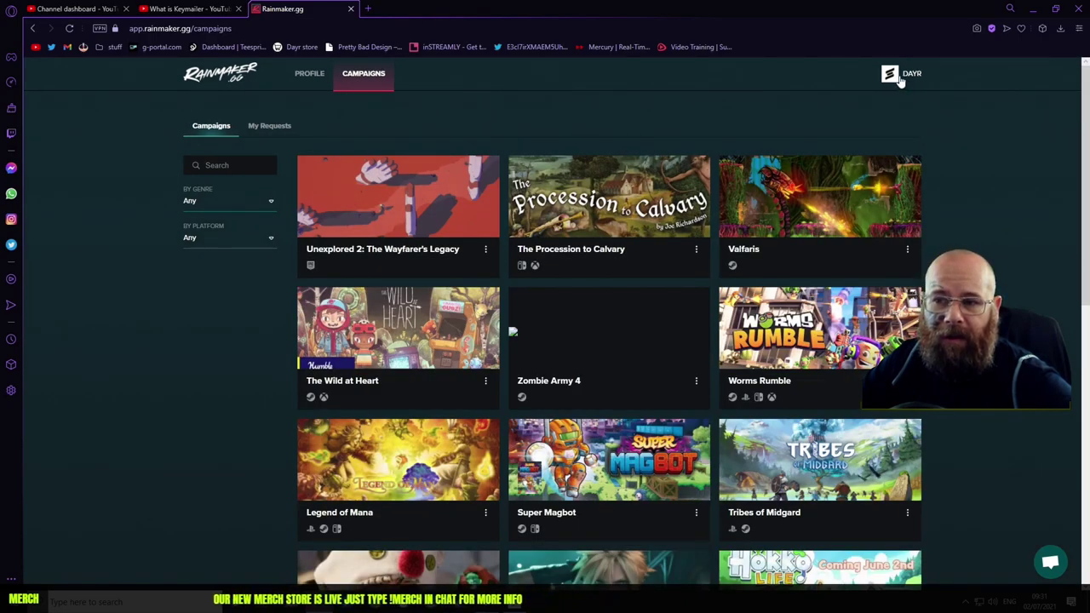
click(893, 76)
click(901, 172)
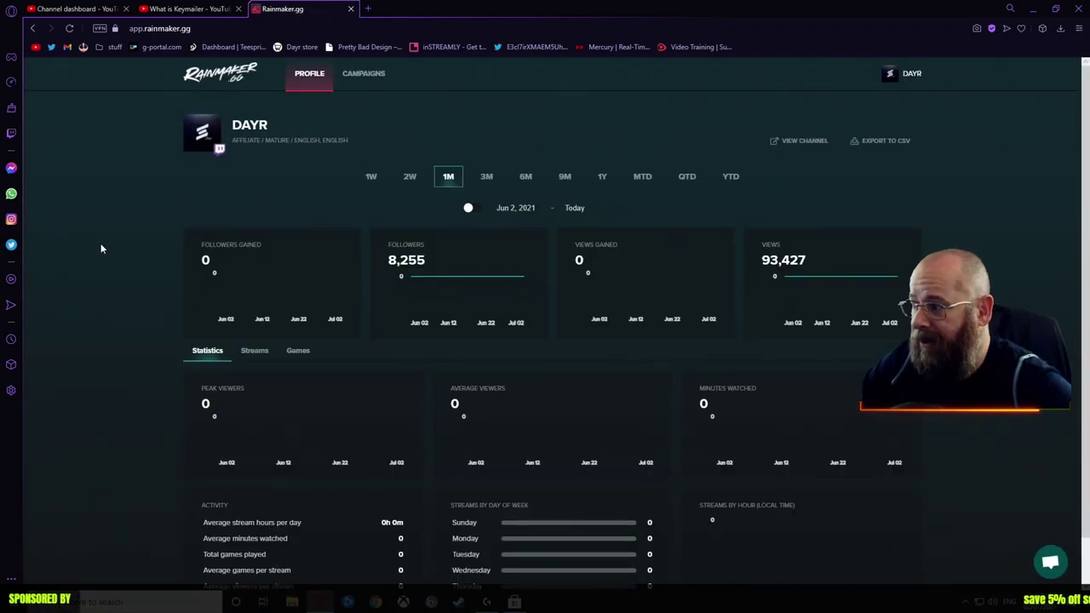
scroll(105, 250, down, 1)
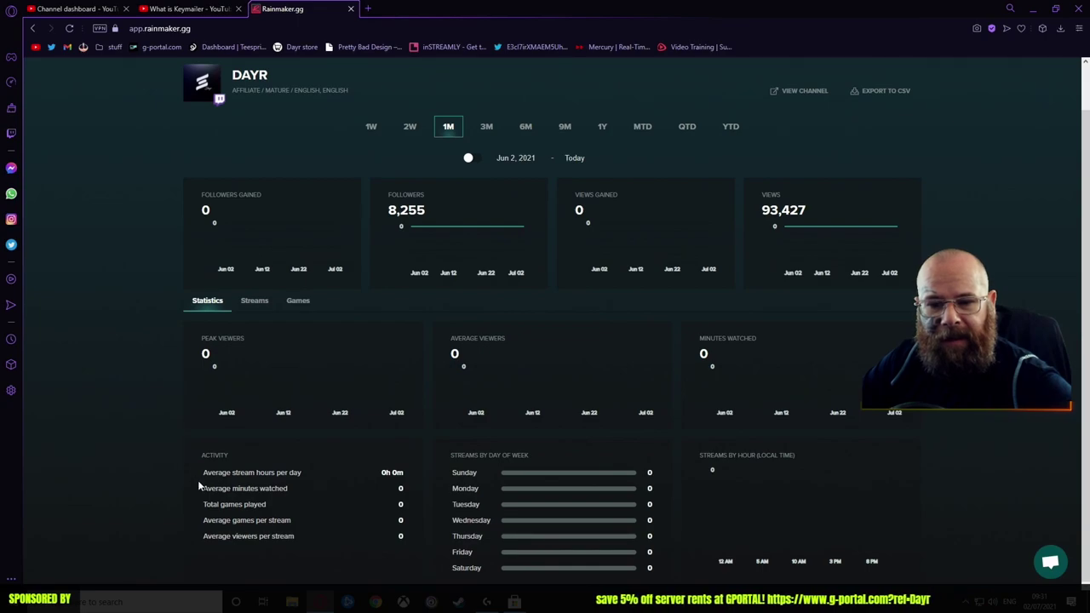
scroll(189, 472, up, 1)
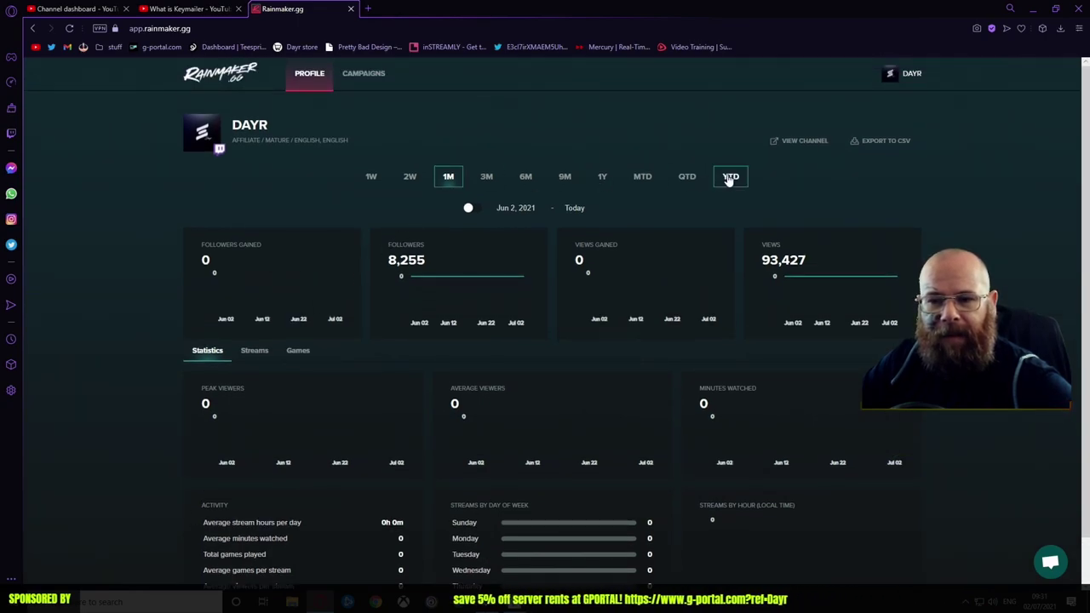
Step: Show the Twitch channel's statistics for the year to date and review the charts and activity figures
click(729, 177)
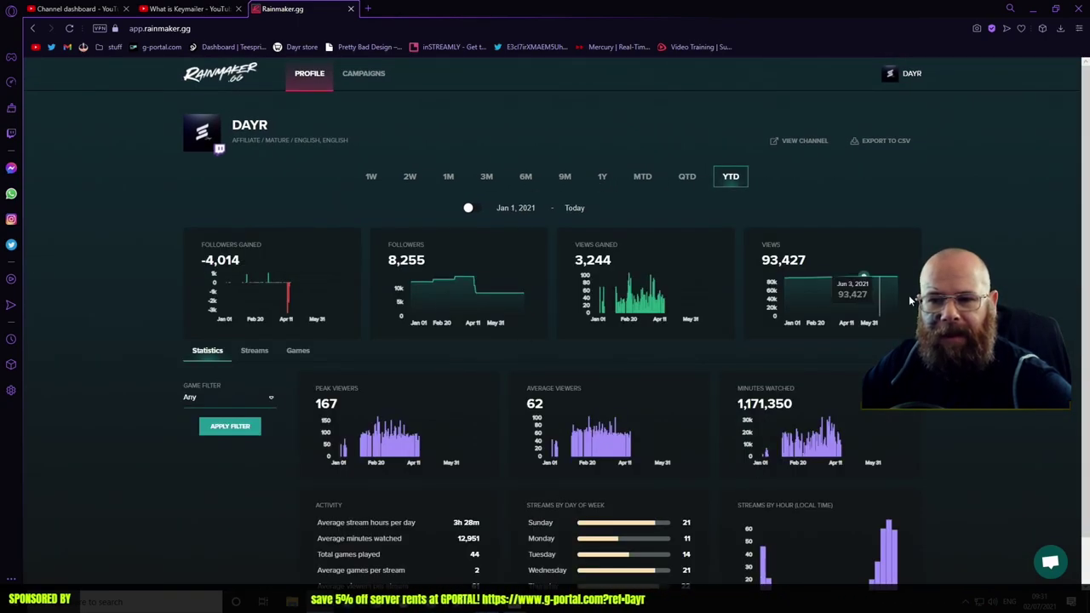
scroll(964, 469, down, 1)
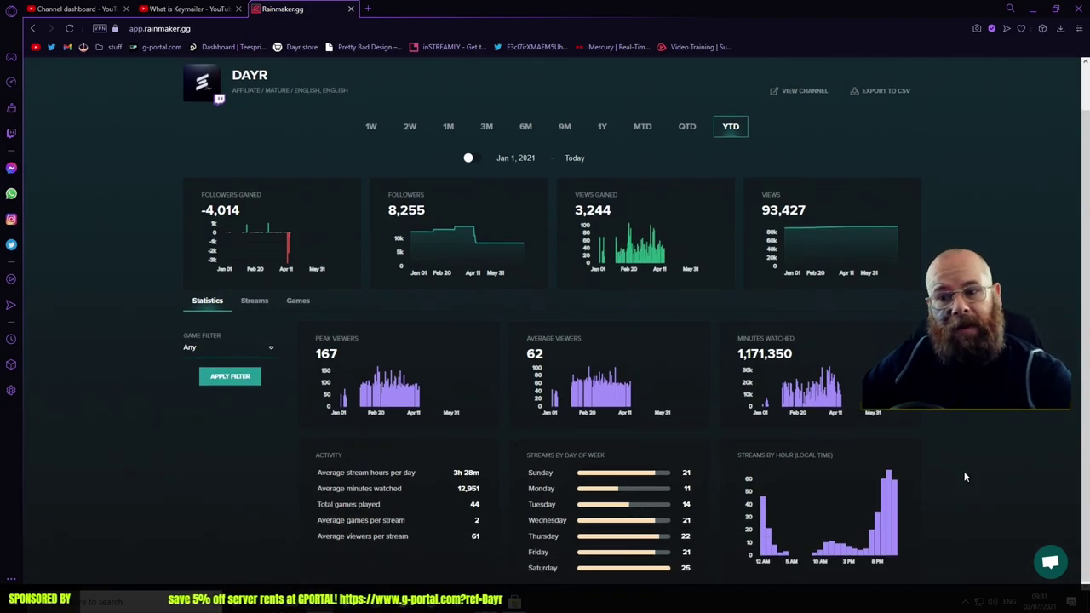
scroll(927, 467, up, 1)
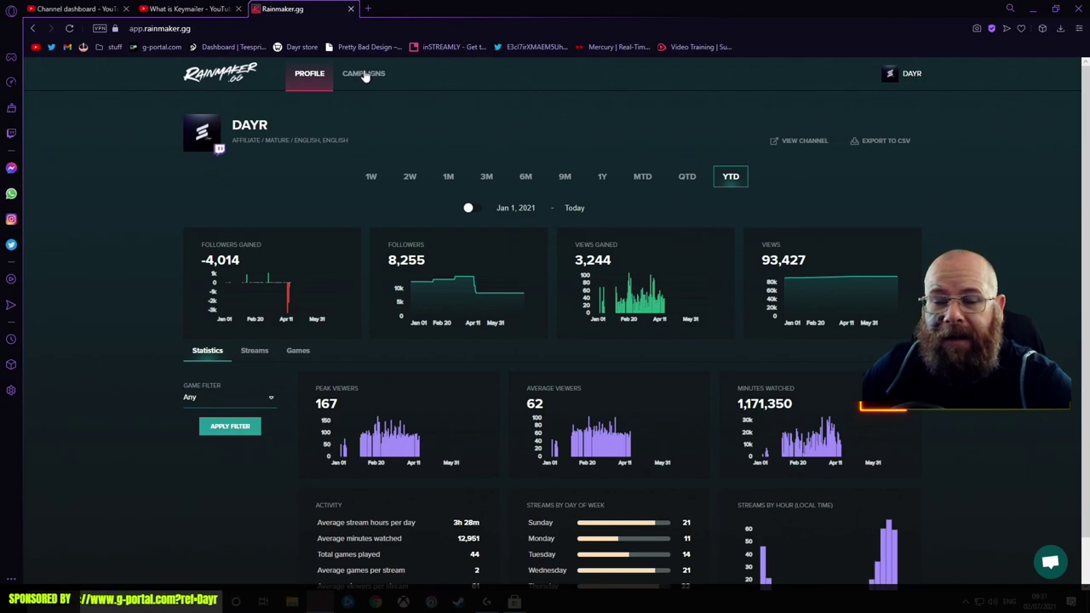
Step: Open the Twitch account's own campaign key requests, view the last page of them and return to the channel profile
click(364, 74)
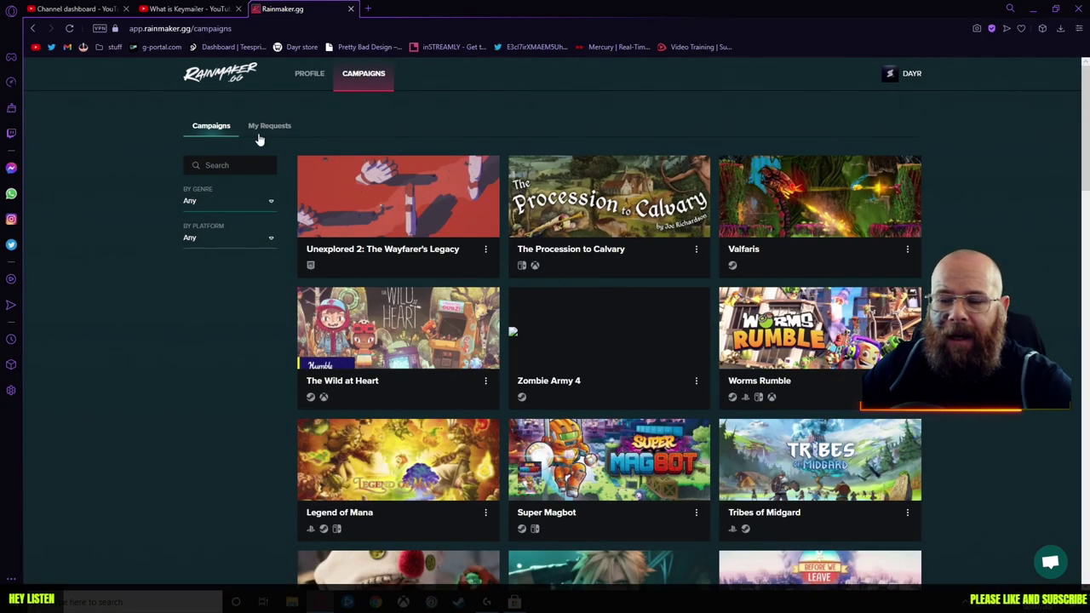
click(260, 135)
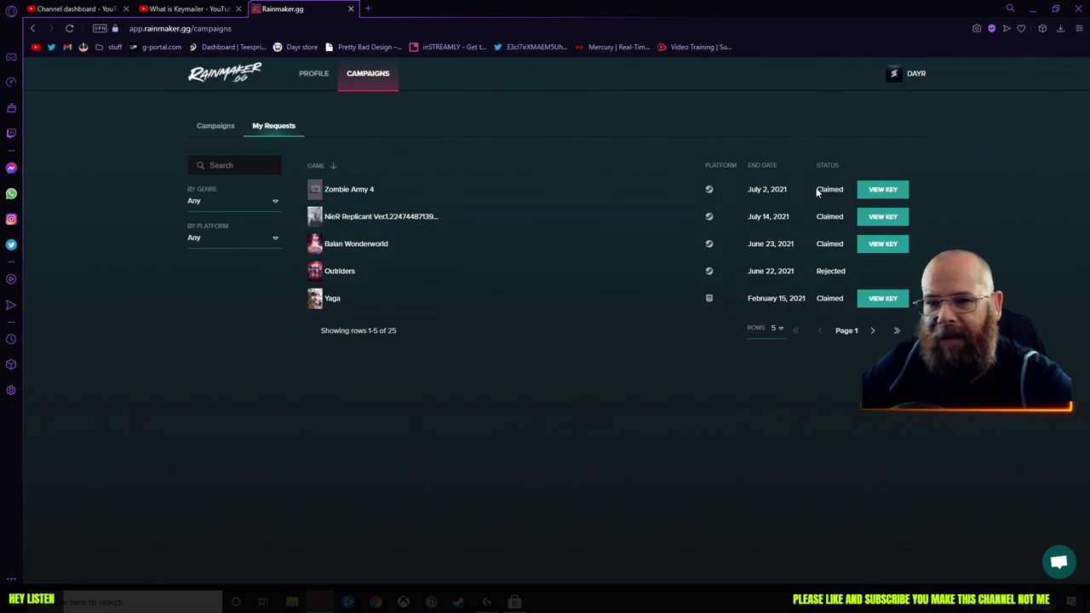
click(898, 331)
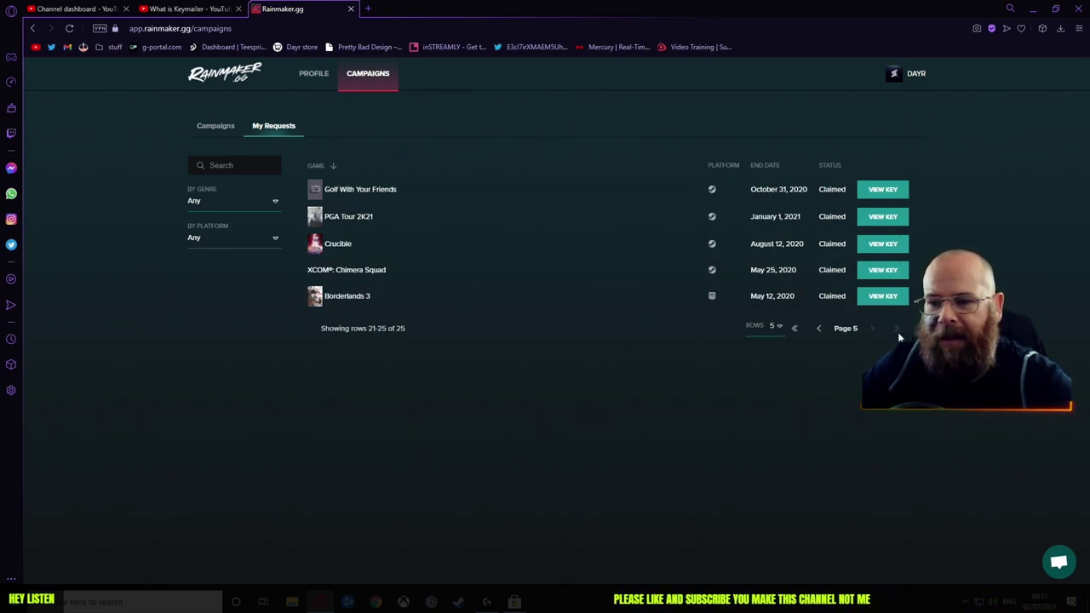
click(250, 78)
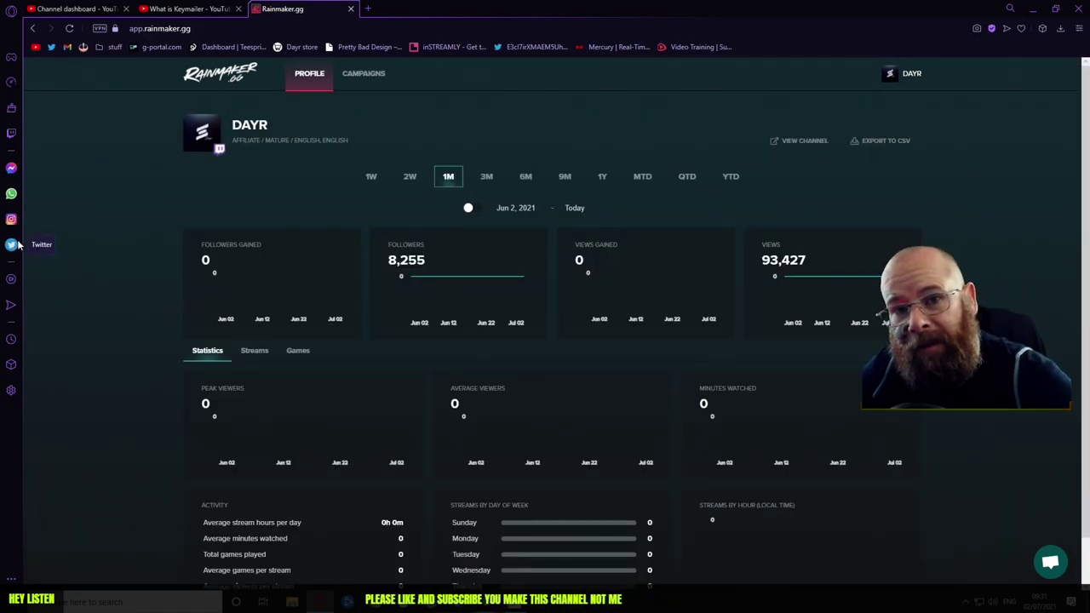